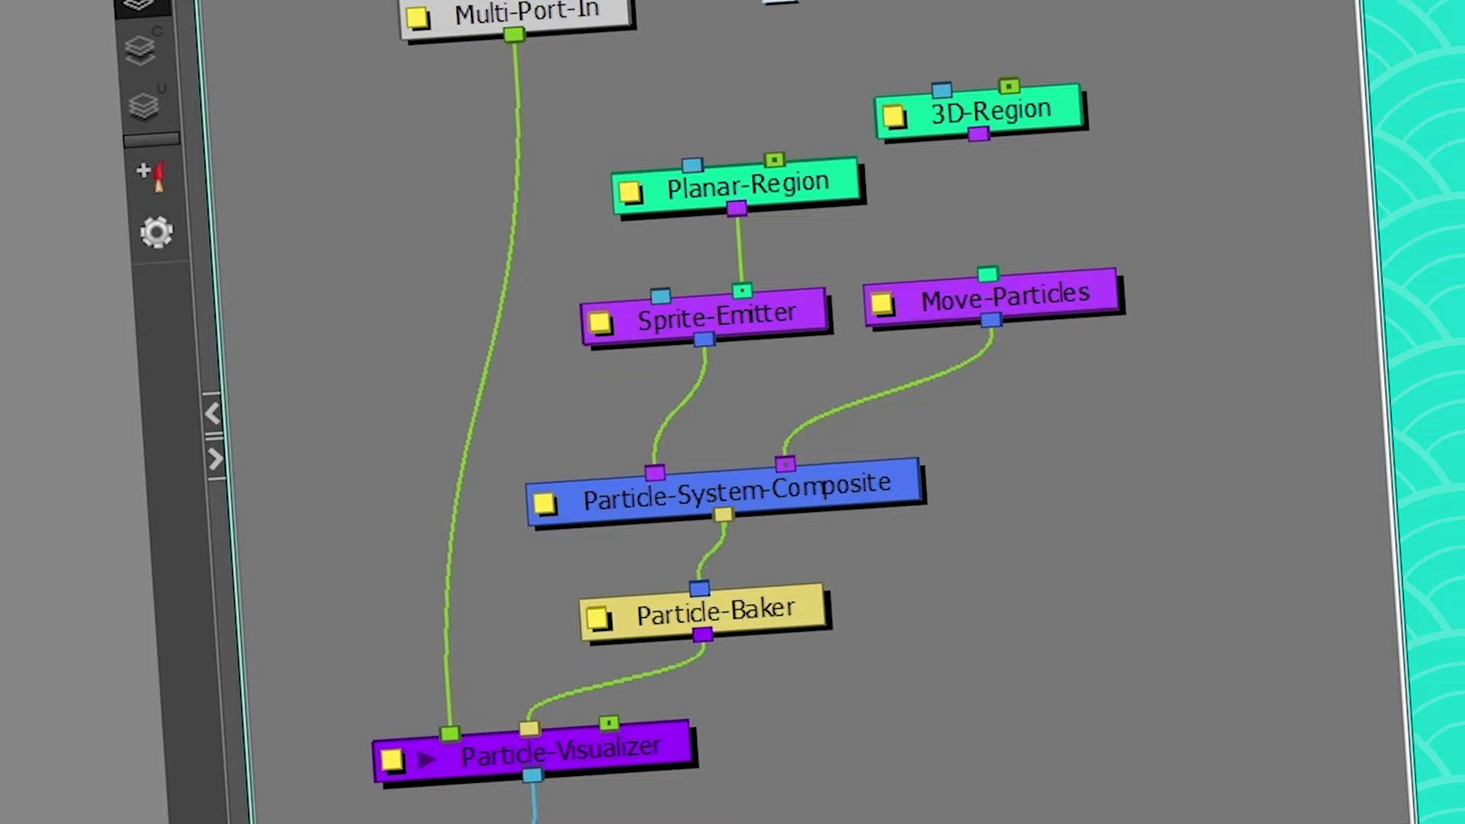
Step: Move the 3D-Region node down level with the Planar-Region node and farther away from it
click(742, 183)
drag(996, 90, 1006, 144)
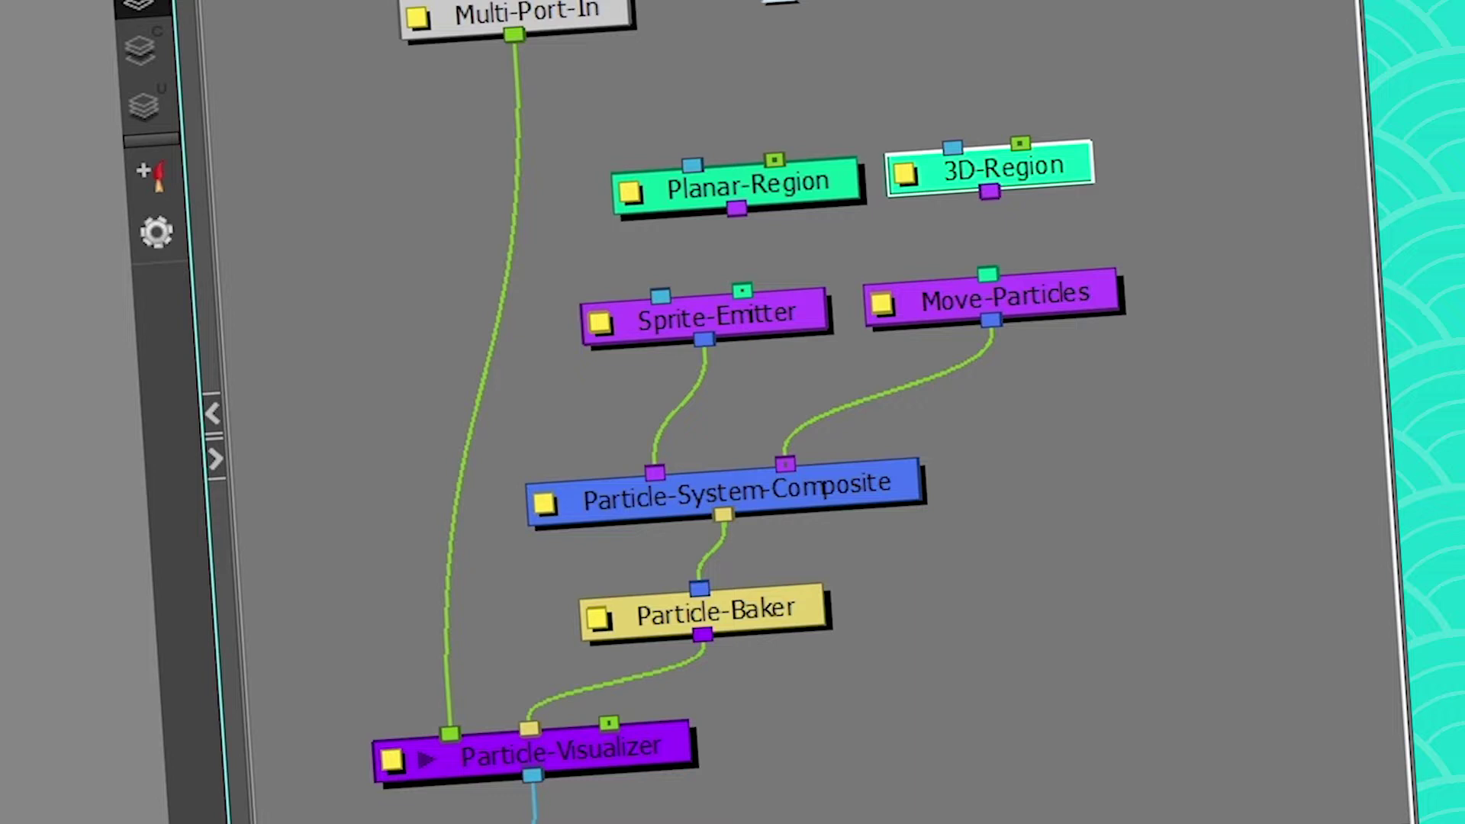
drag(1015, 168, 1139, 158)
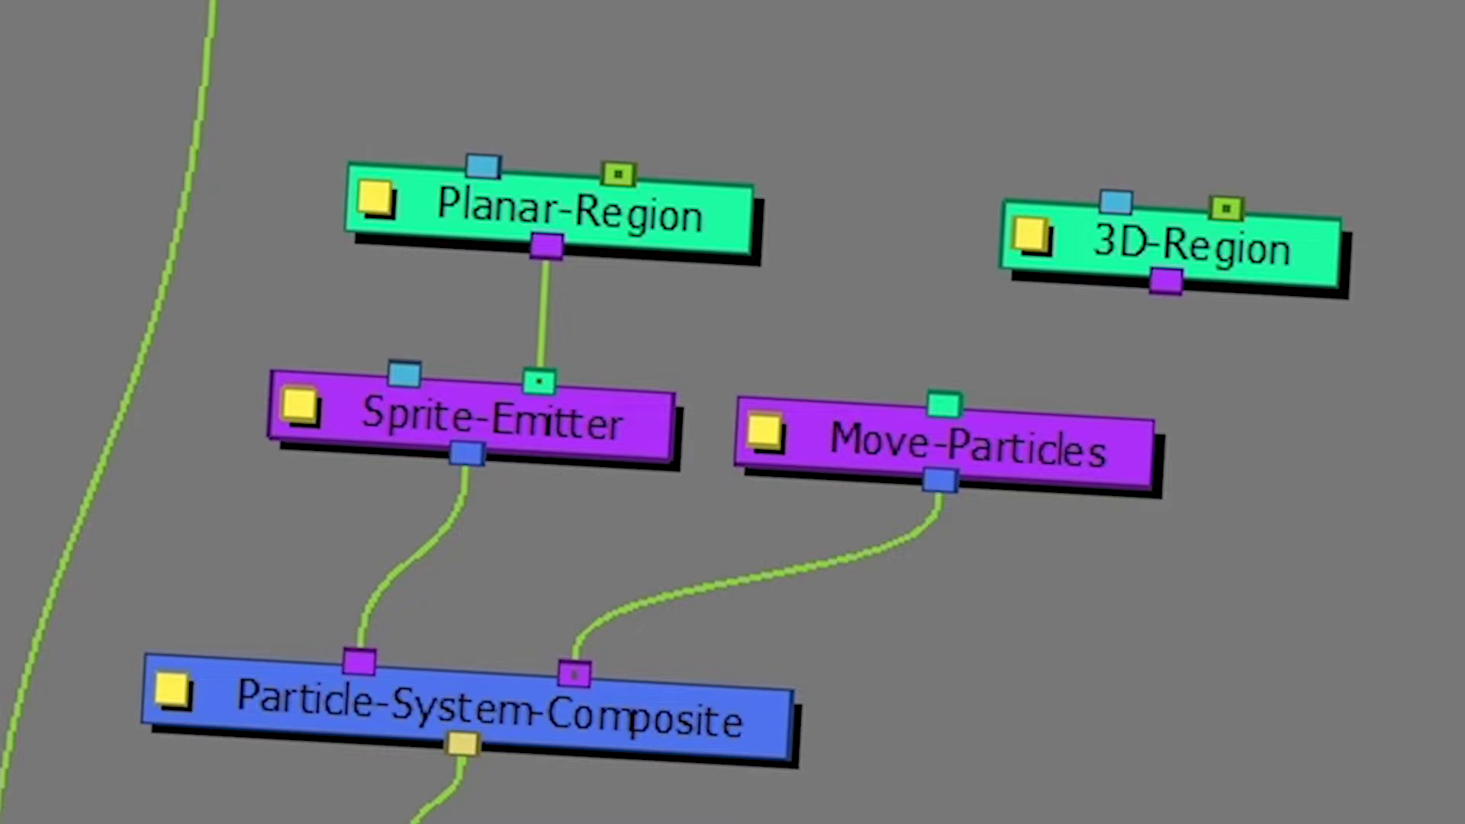
Step: Show the Planar-Region node's controls in the camera view and open its layer properties clear of the particles
click(485, 222)
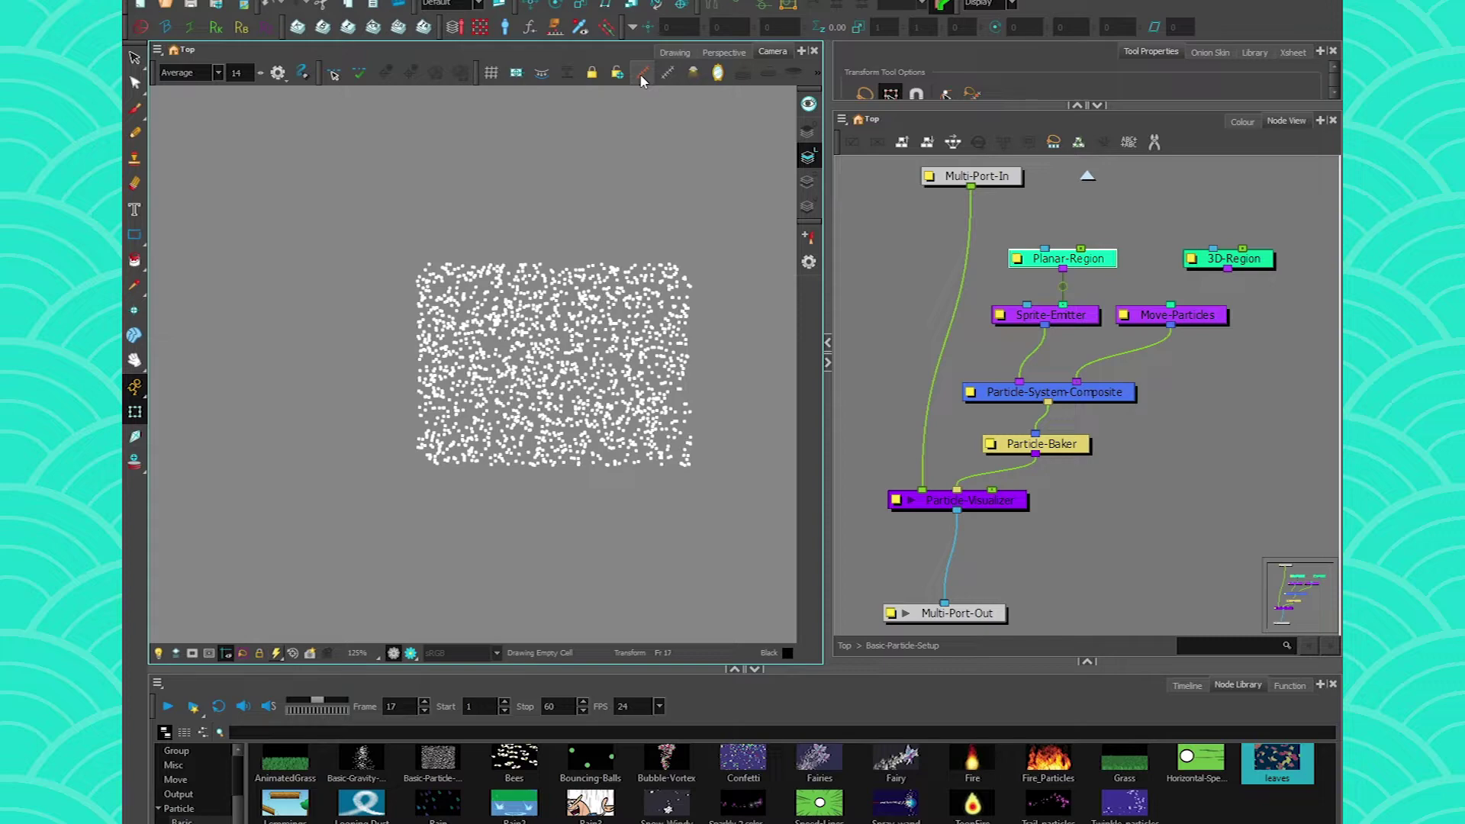
click(641, 76)
click(1017, 259)
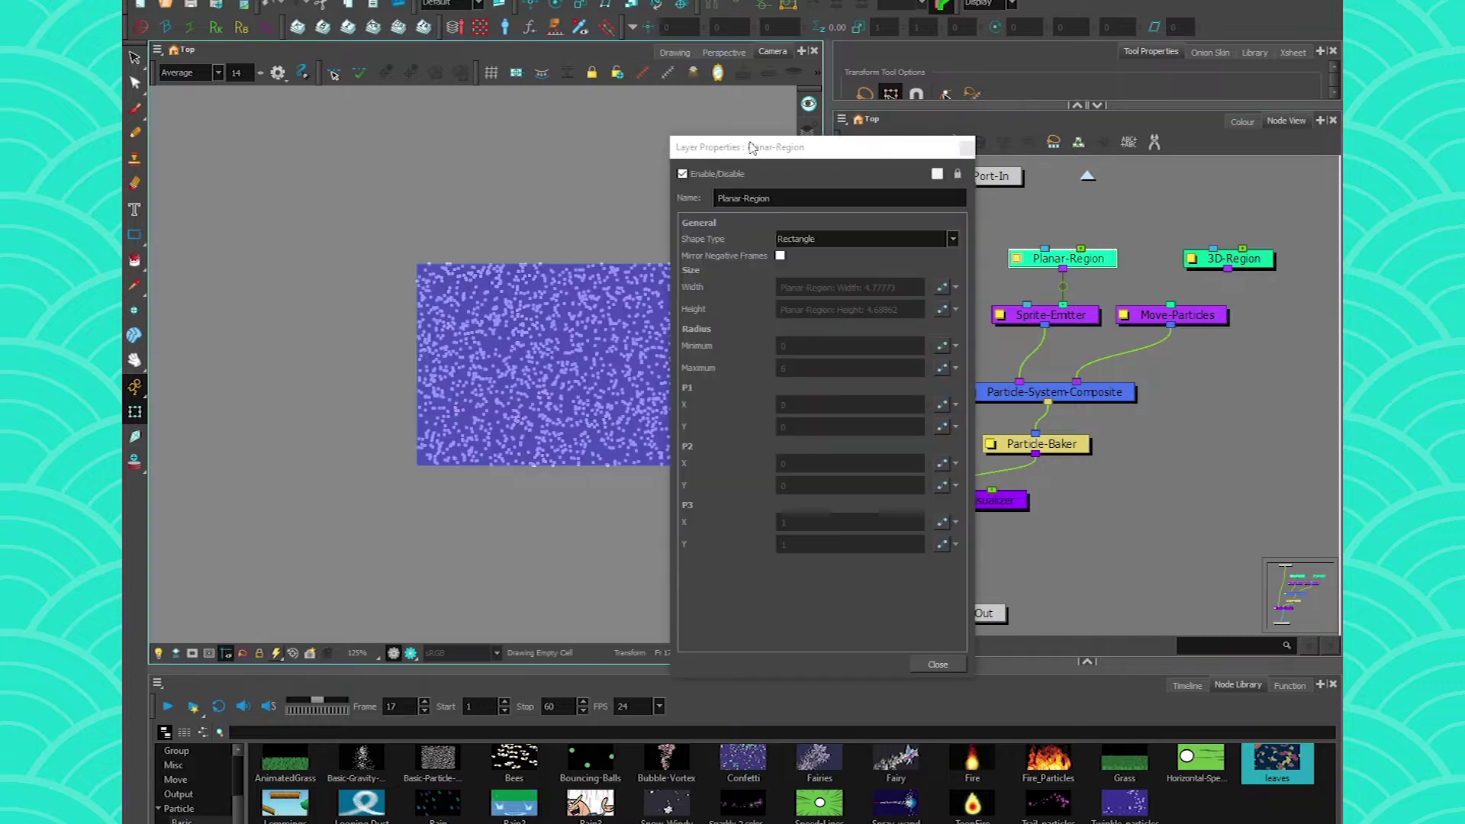
drag(752, 145, 823, 125)
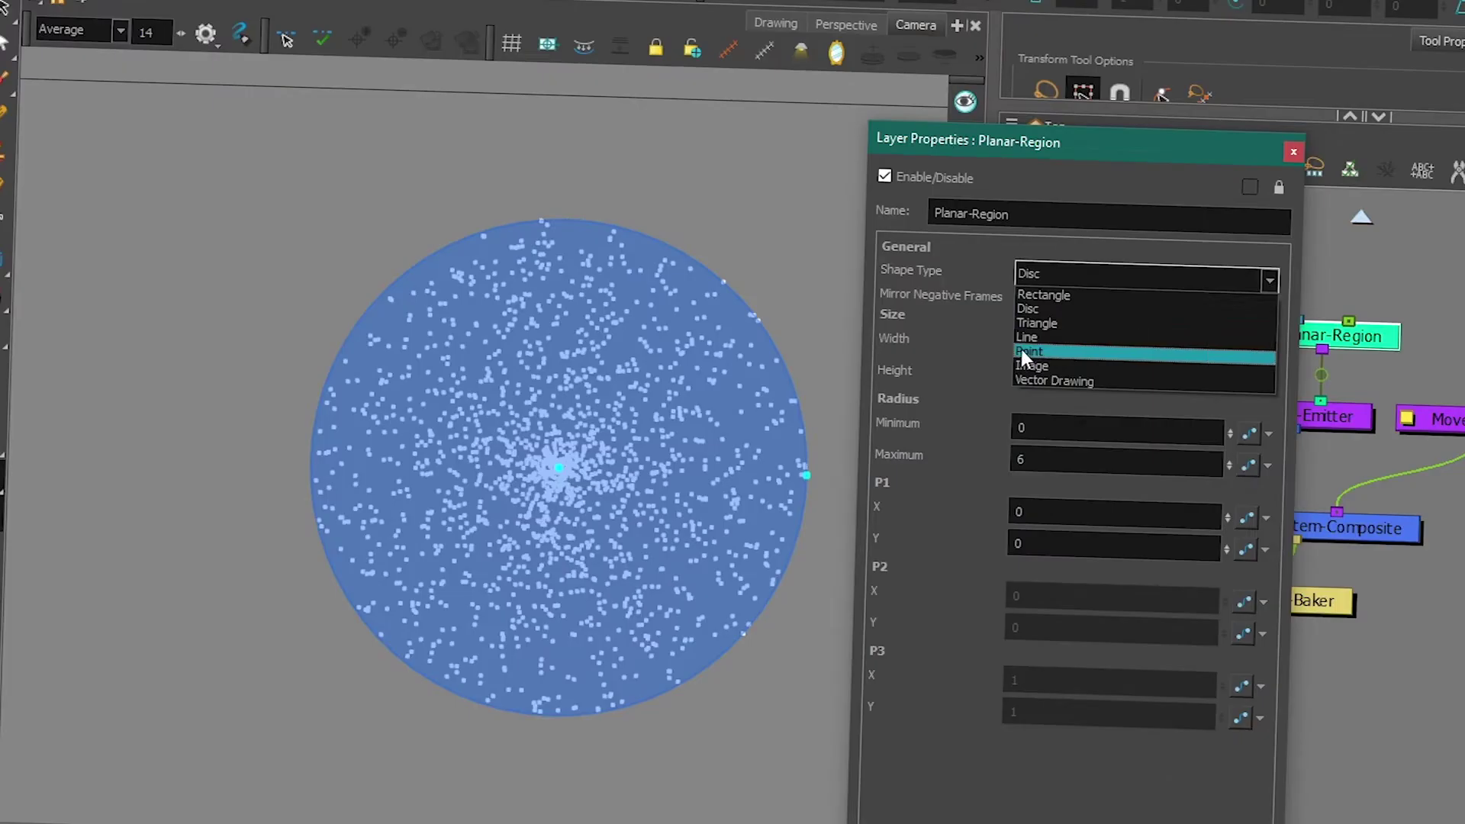
Step: Try the Disc and Triangle shape types on the Planar-Region node
click(851, 276)
click(858, 224)
click(1026, 308)
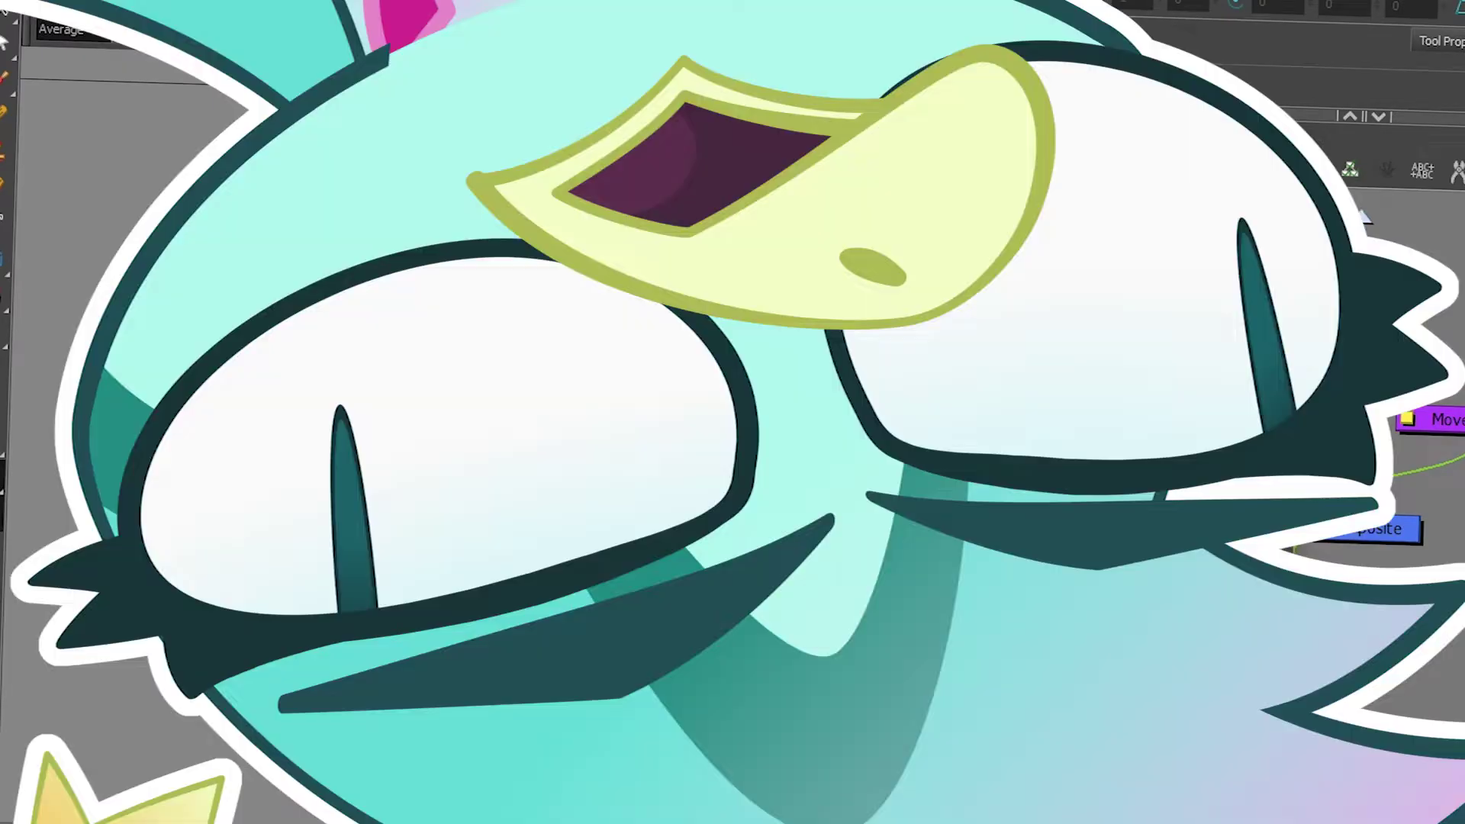
click(1250, 277)
click(1249, 334)
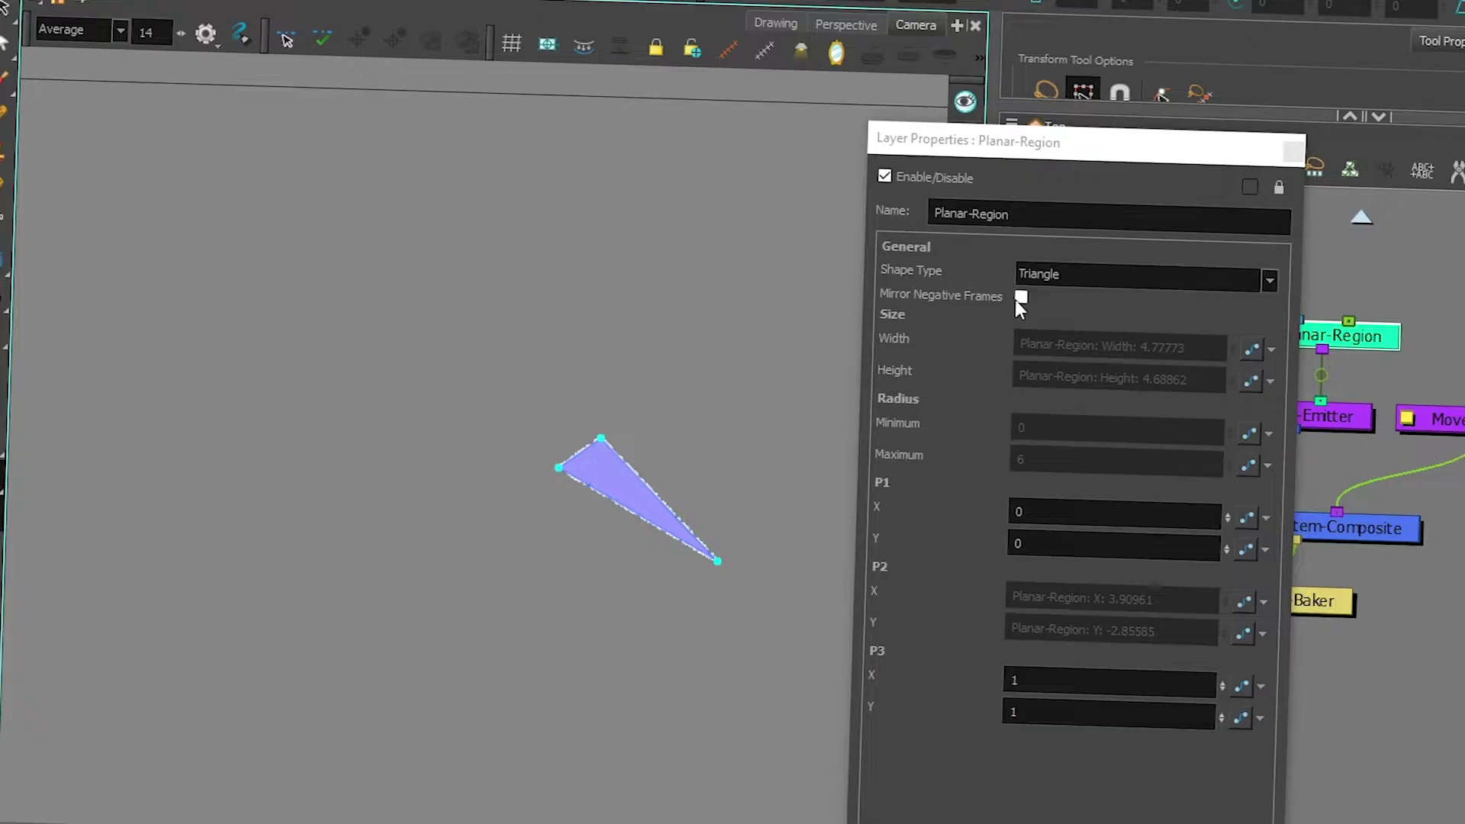
Step: Set the Planar-Region's shape type to Image and connect the Drawing node to its drawing input
click(1034, 271)
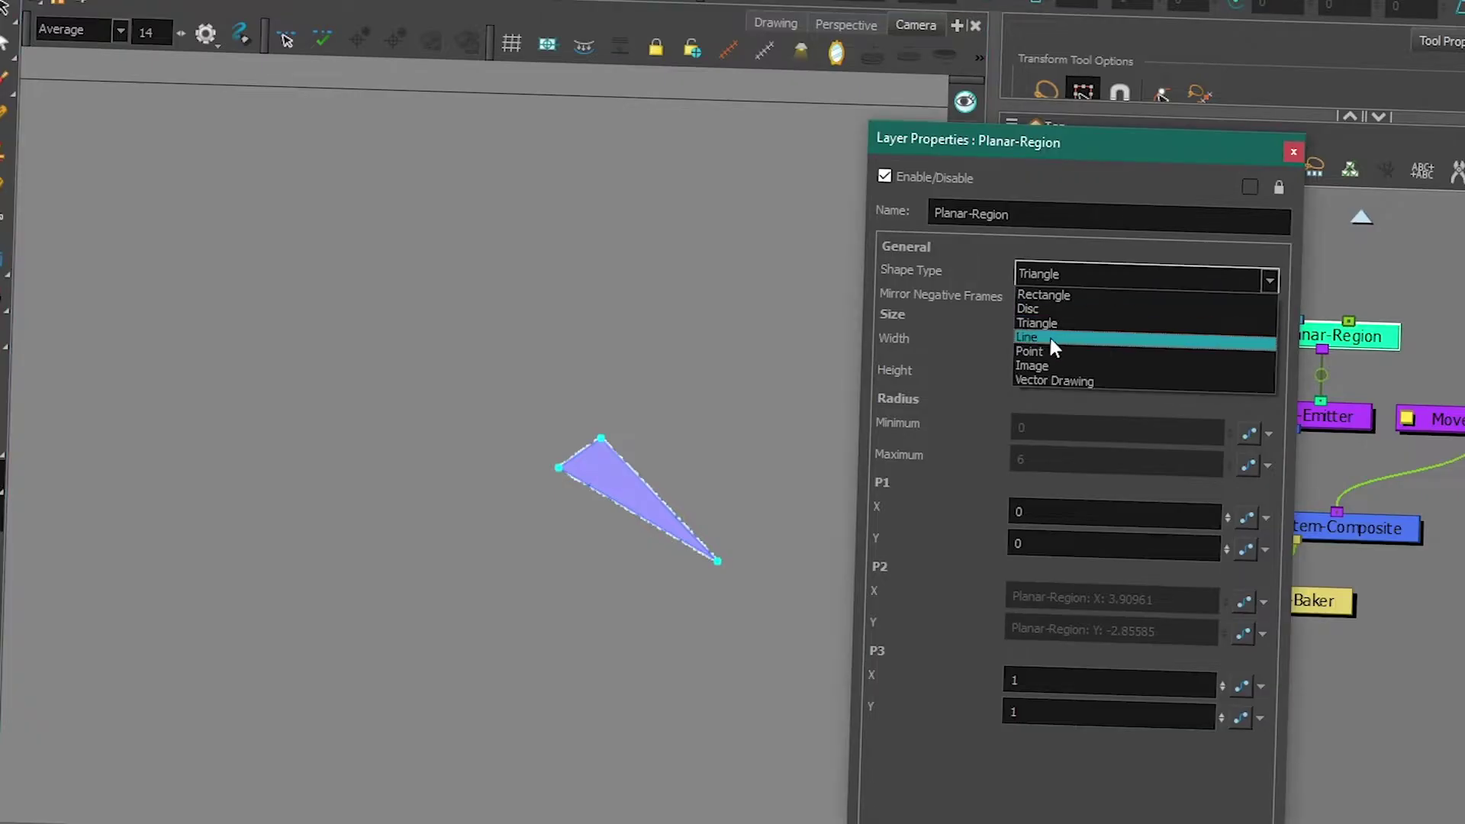
click(1024, 365)
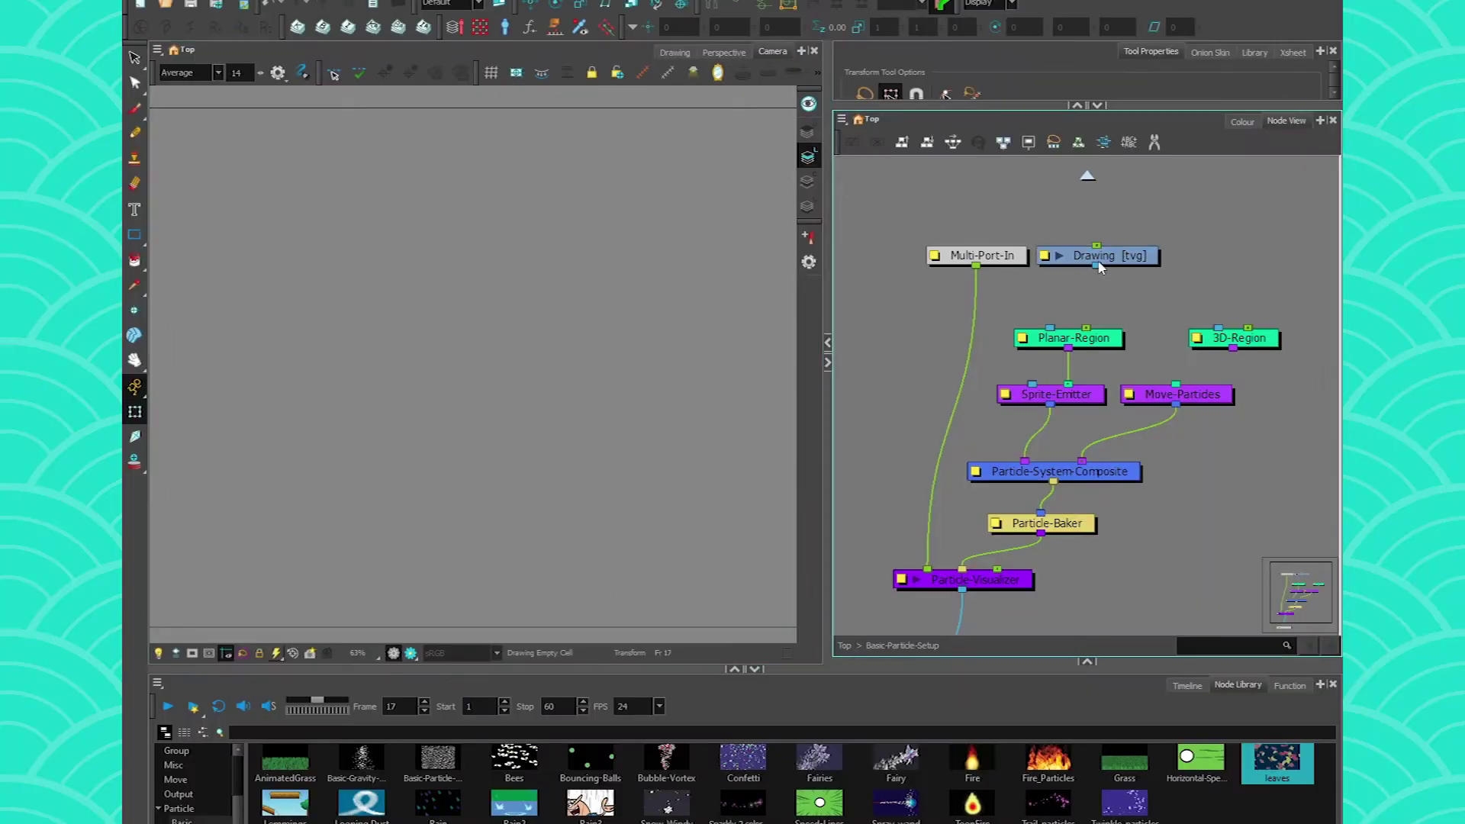
mouse_move(1097, 266)
mouse_down()
mouse_move(1049, 319)
mouse_move(1053, 335)
mouse_up()
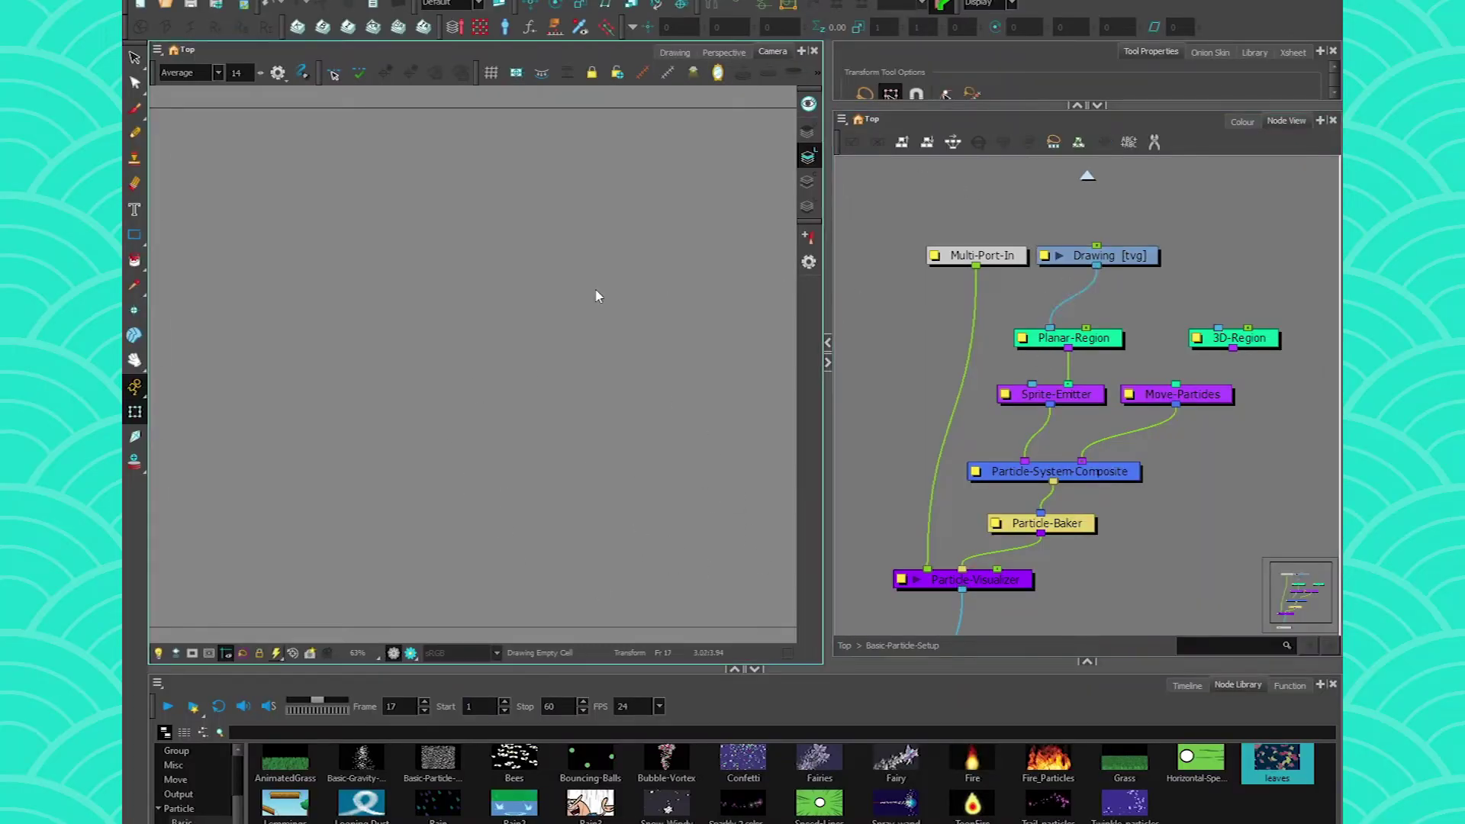
Step: Brush one large filled blob in the middle of the drawing and three smaller blobs around it as emission areas
key(alt+b)
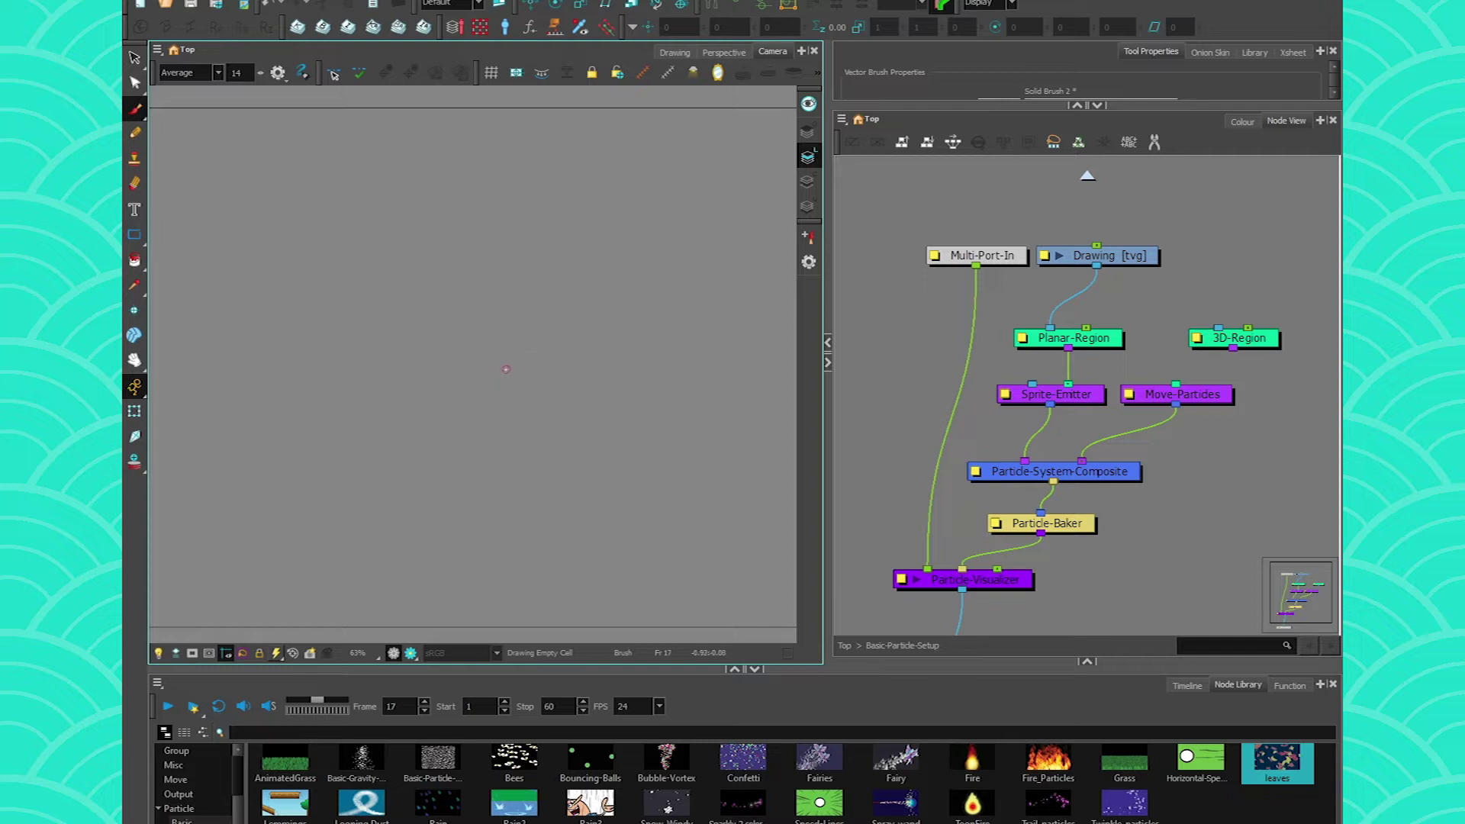
mouse_move(519, 259)
mouse_down()
mouse_move(588, 426)
mouse_move(569, 399)
mouse_move(428, 331)
mouse_move(442, 399)
mouse_move(468, 386)
mouse_up()
drag(239, 219, 229, 244)
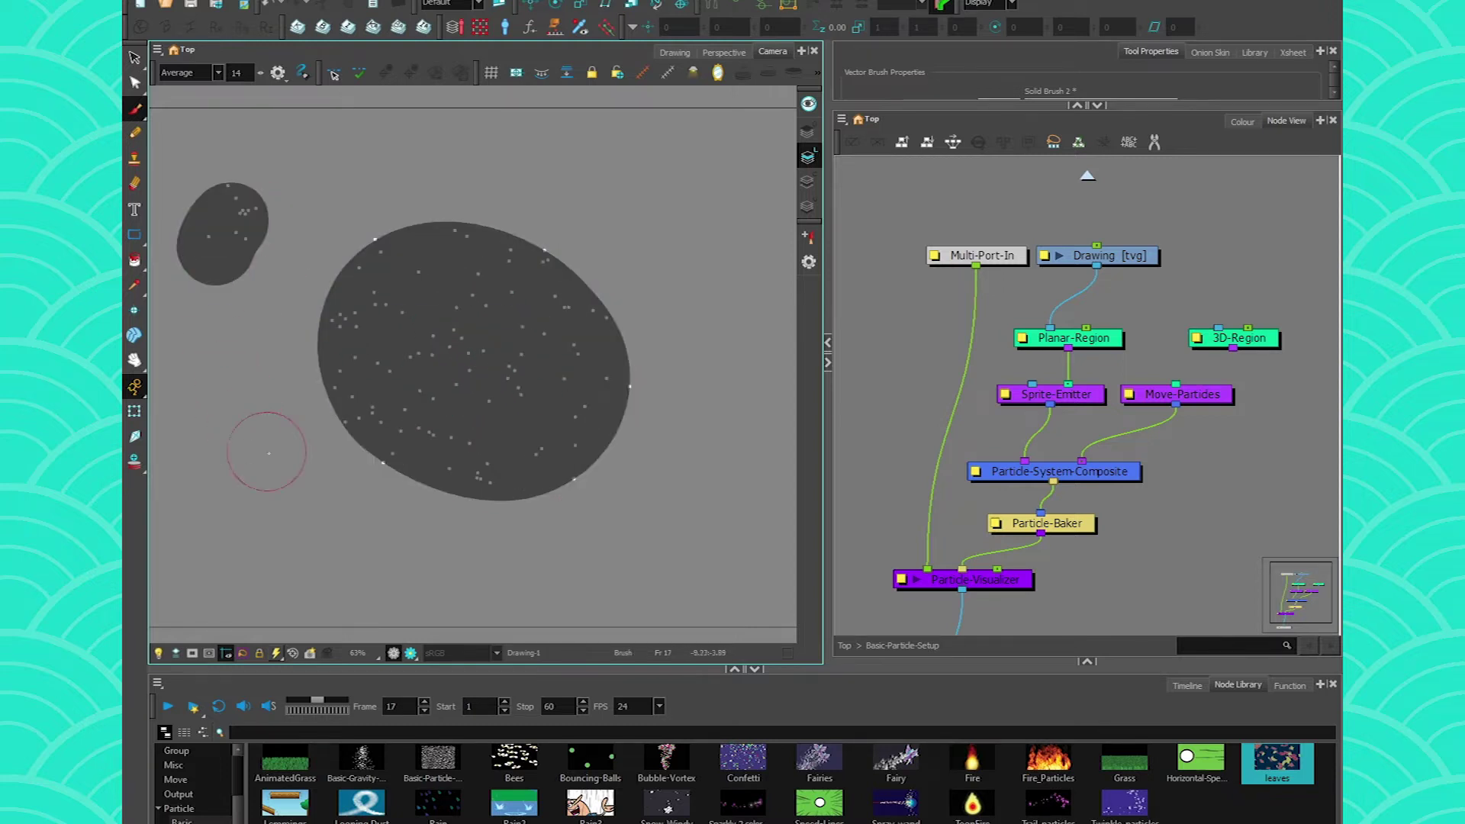
drag(262, 451, 298, 488)
drag(710, 313, 706, 378)
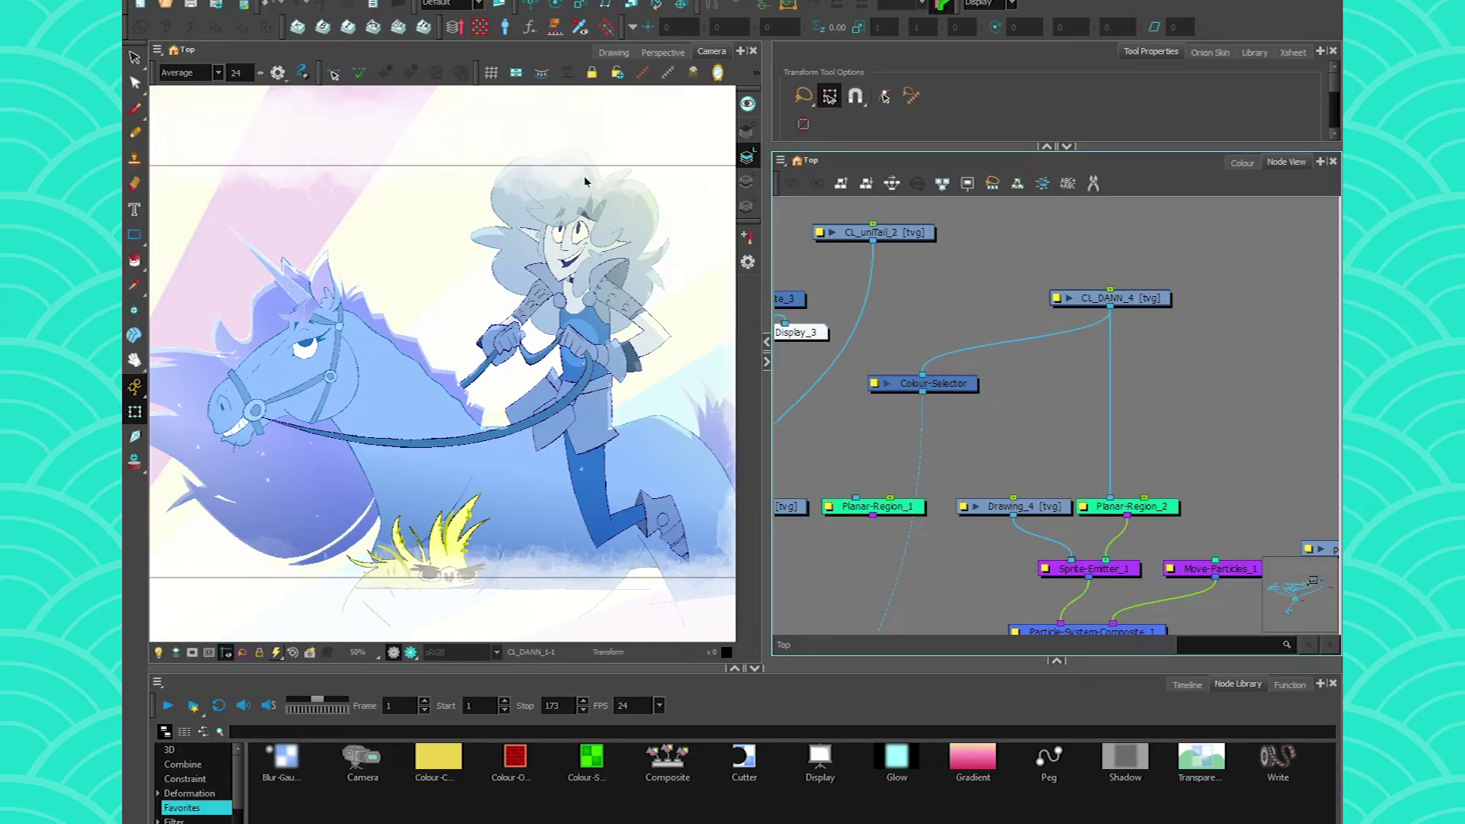
Step: Check the colours listed in the Colour-Selector node's properties, which is fed by the CL_DANN_4 drawing, and close them
scroll(922, 394, up, 3)
scroll(916, 398, down, 3)
double_click(920, 385)
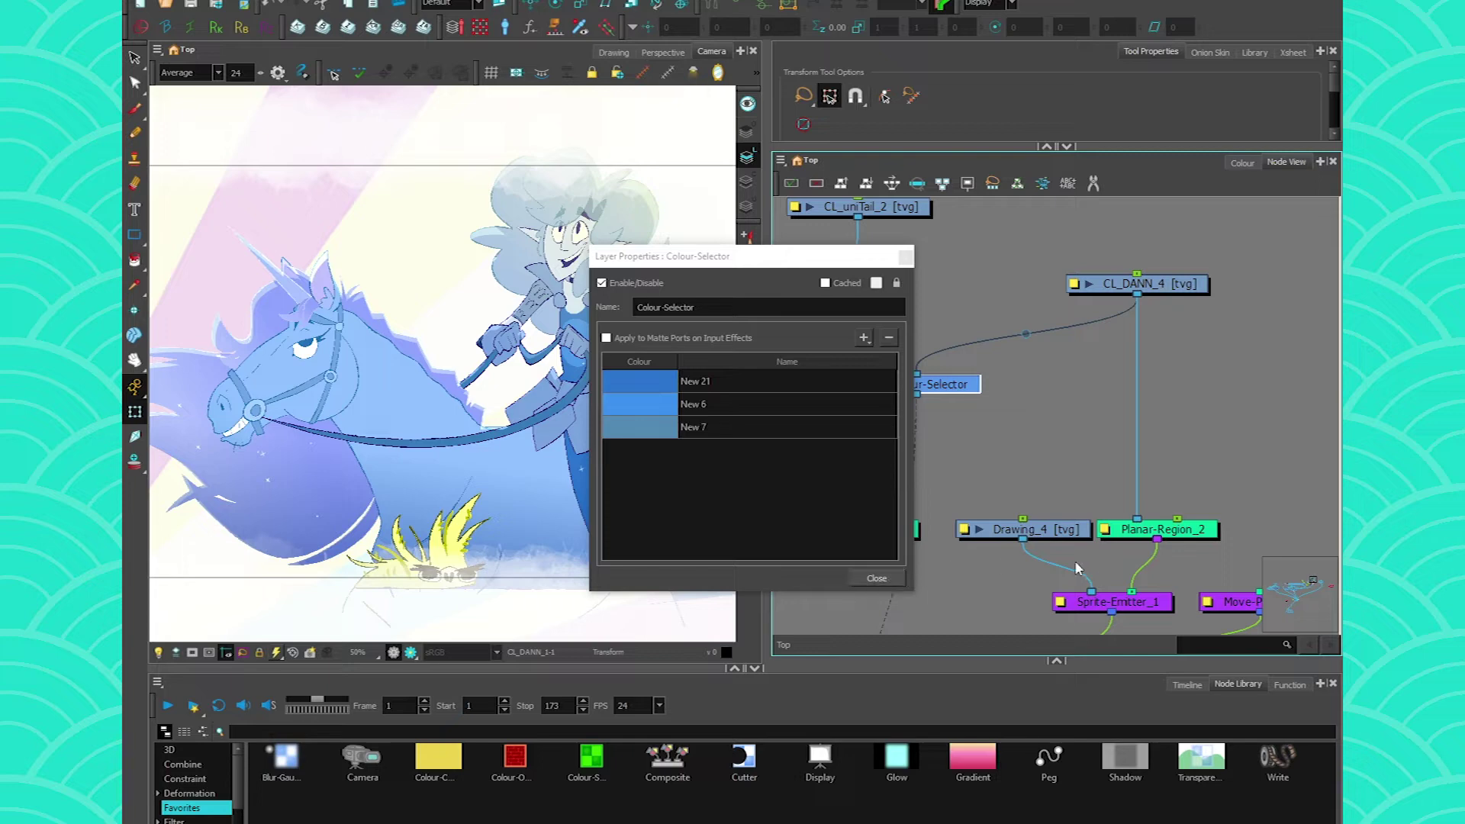
click(875, 579)
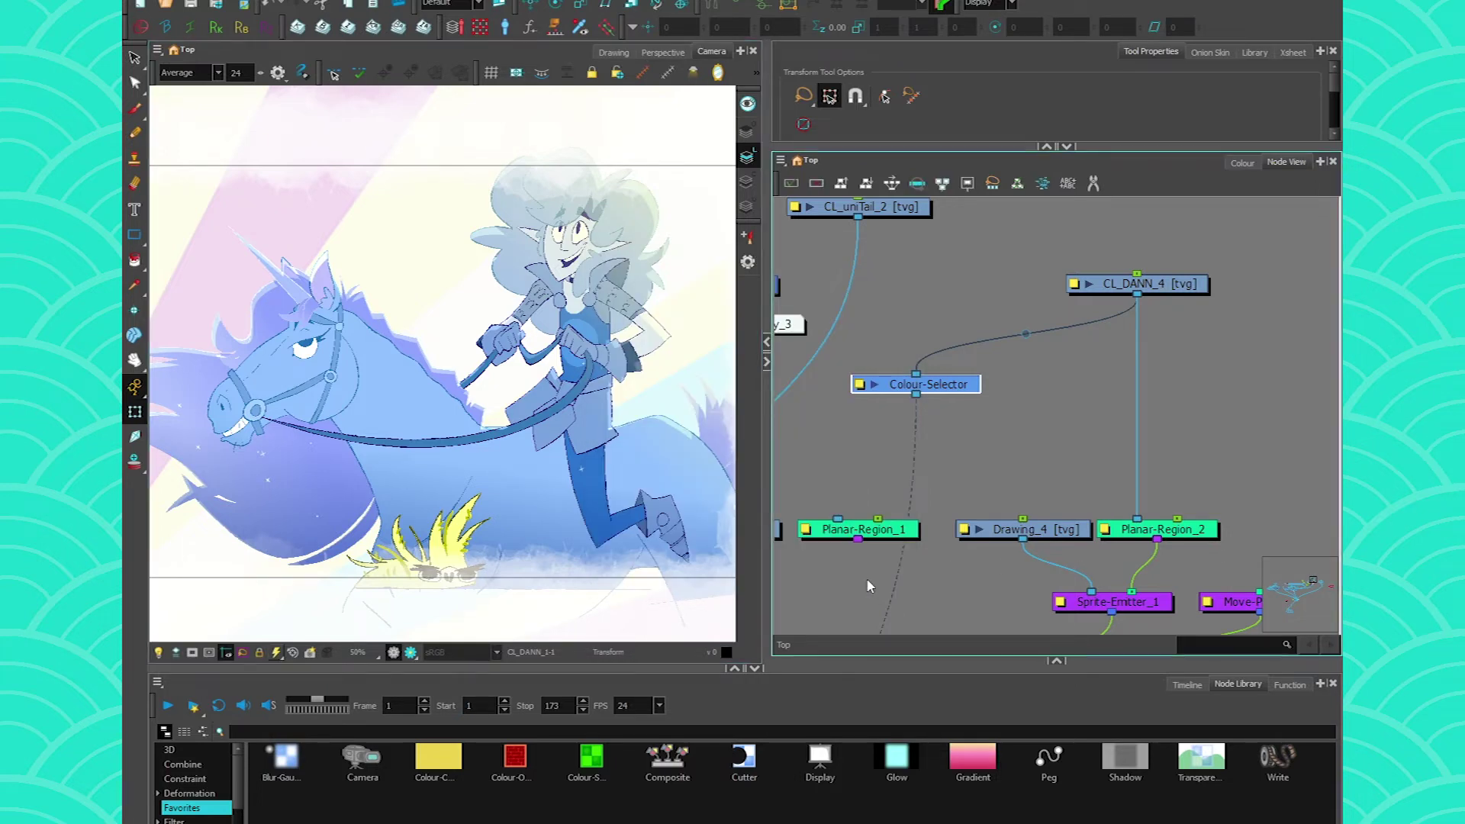
Step: Display the CL_DANN_4 drawing in the Drawing view and delete the light-blue shapes on the rider's torso
drag(1155, 269, 1155, 273)
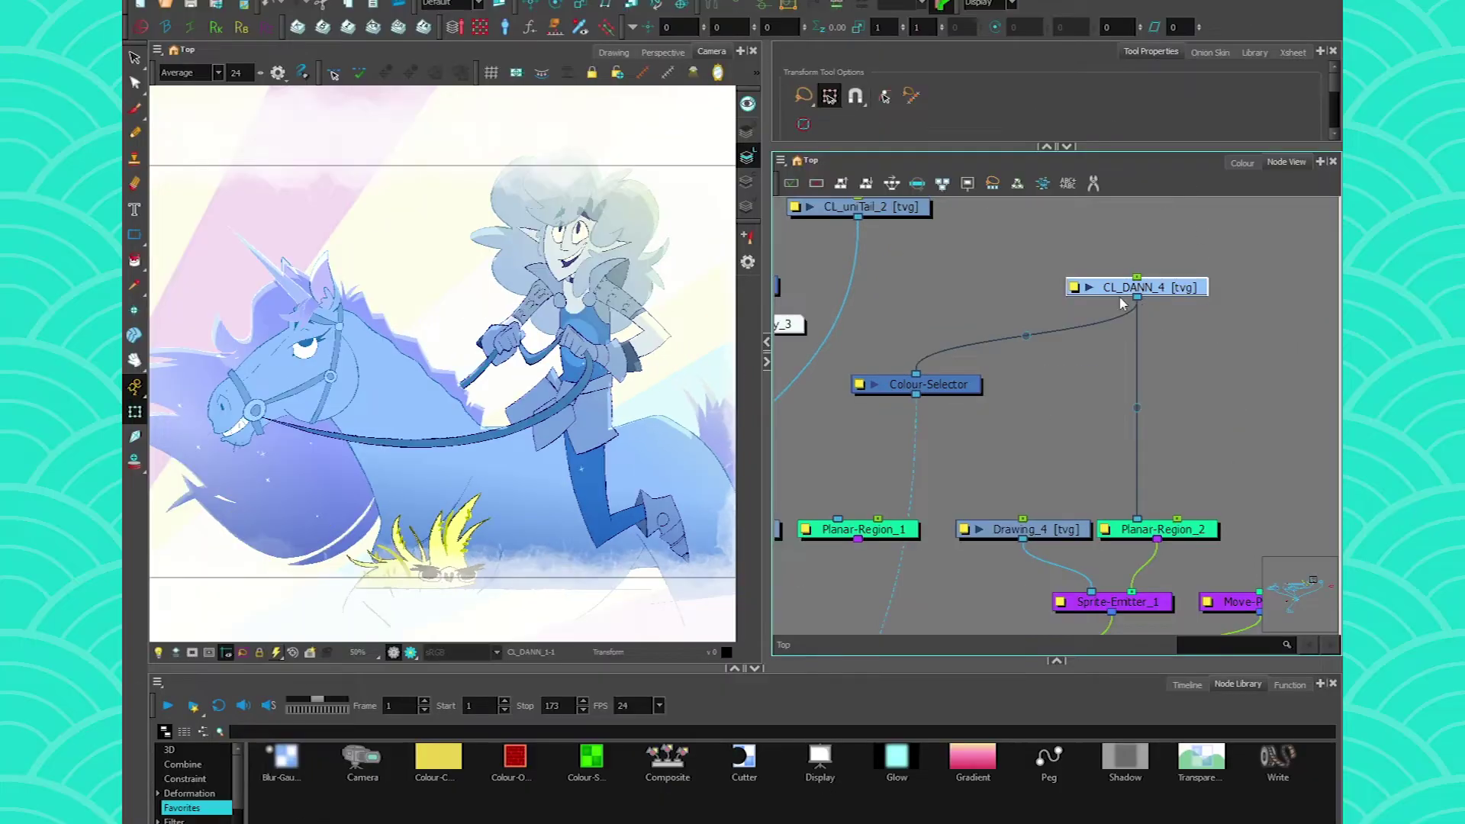
click(613, 51)
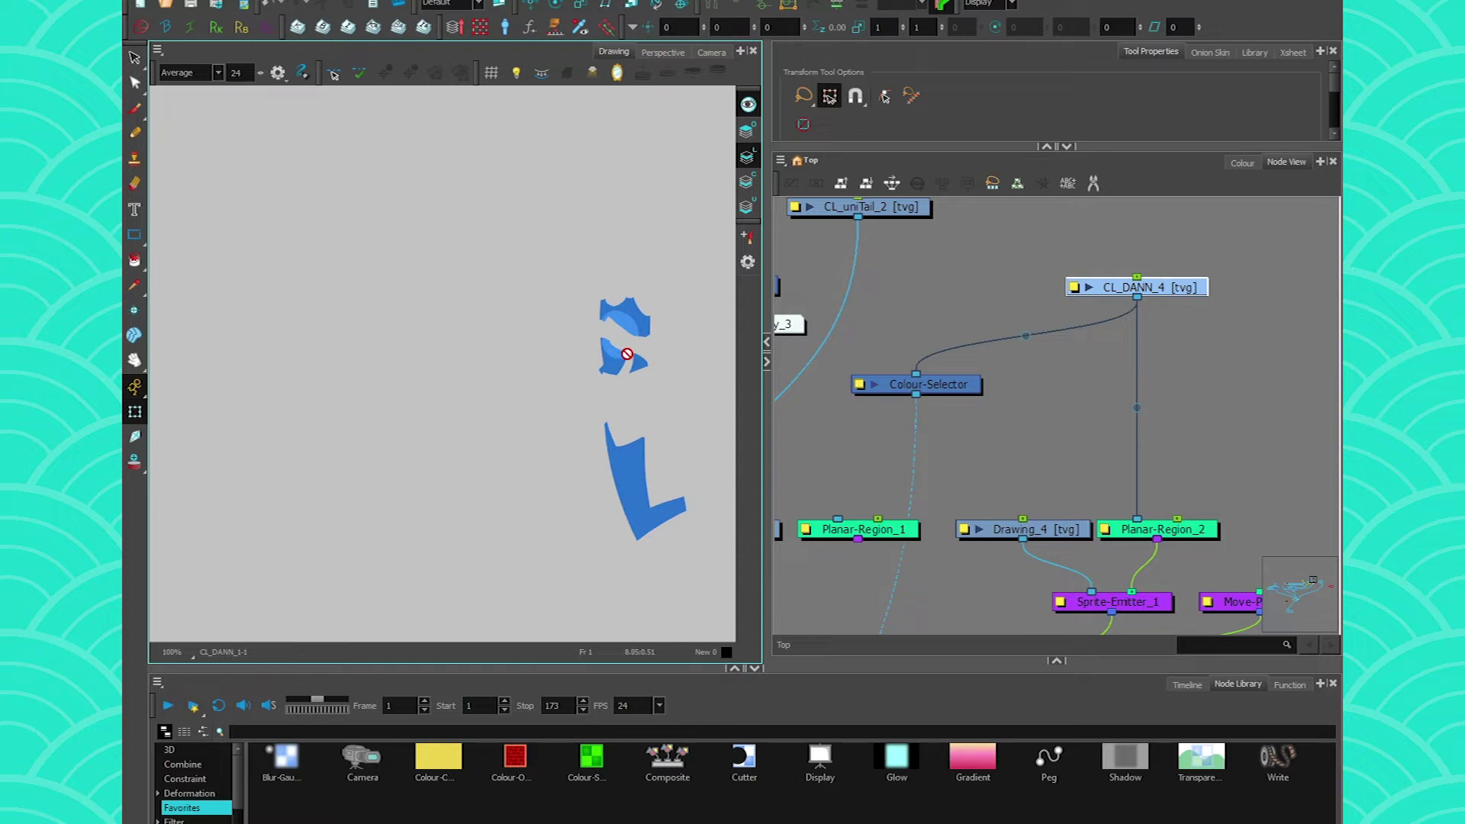
drag(929, 424, 885, 432)
click(134, 58)
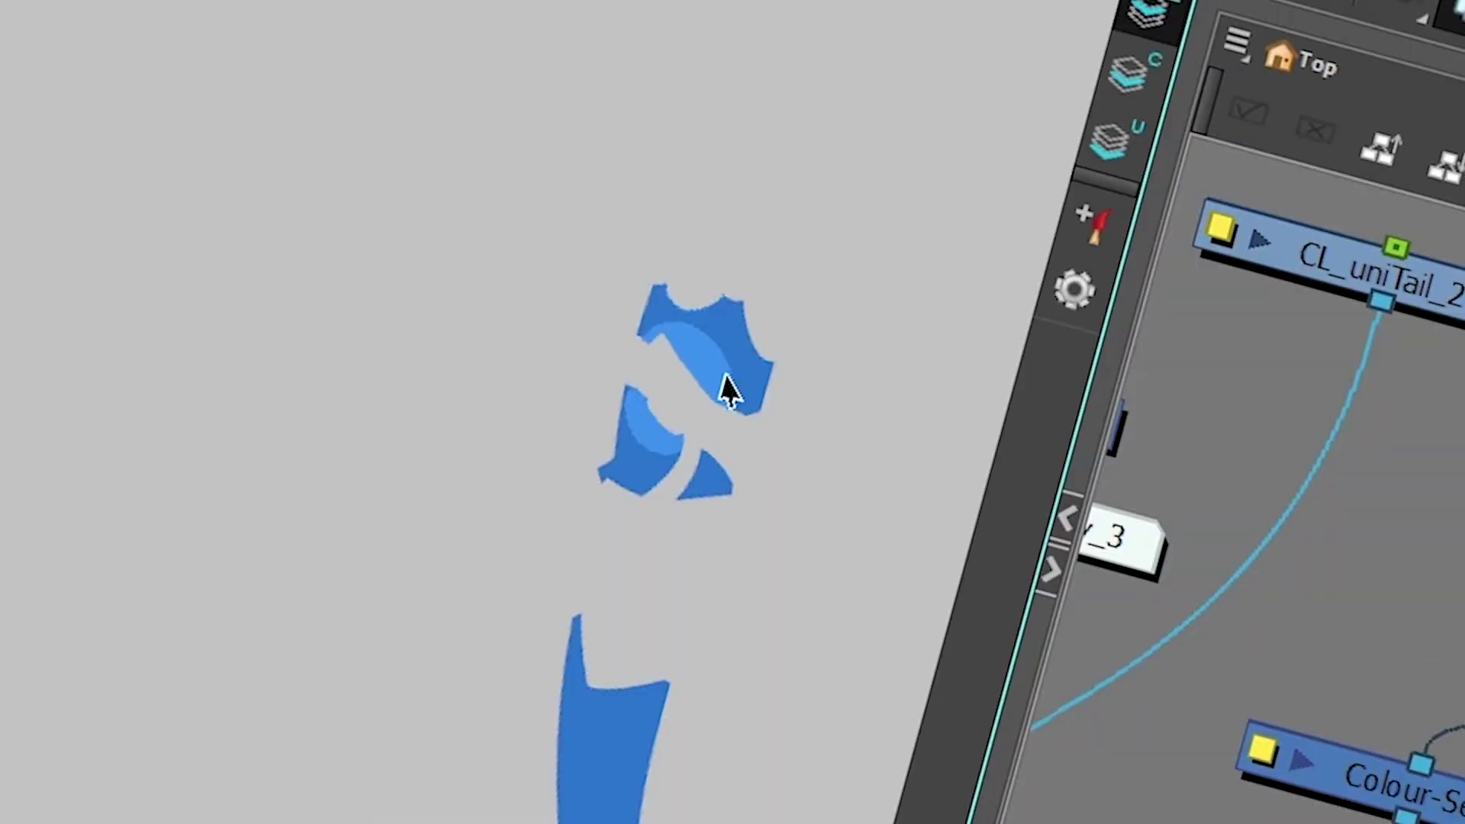
click(693, 374)
key(Delete)
click(724, 346)
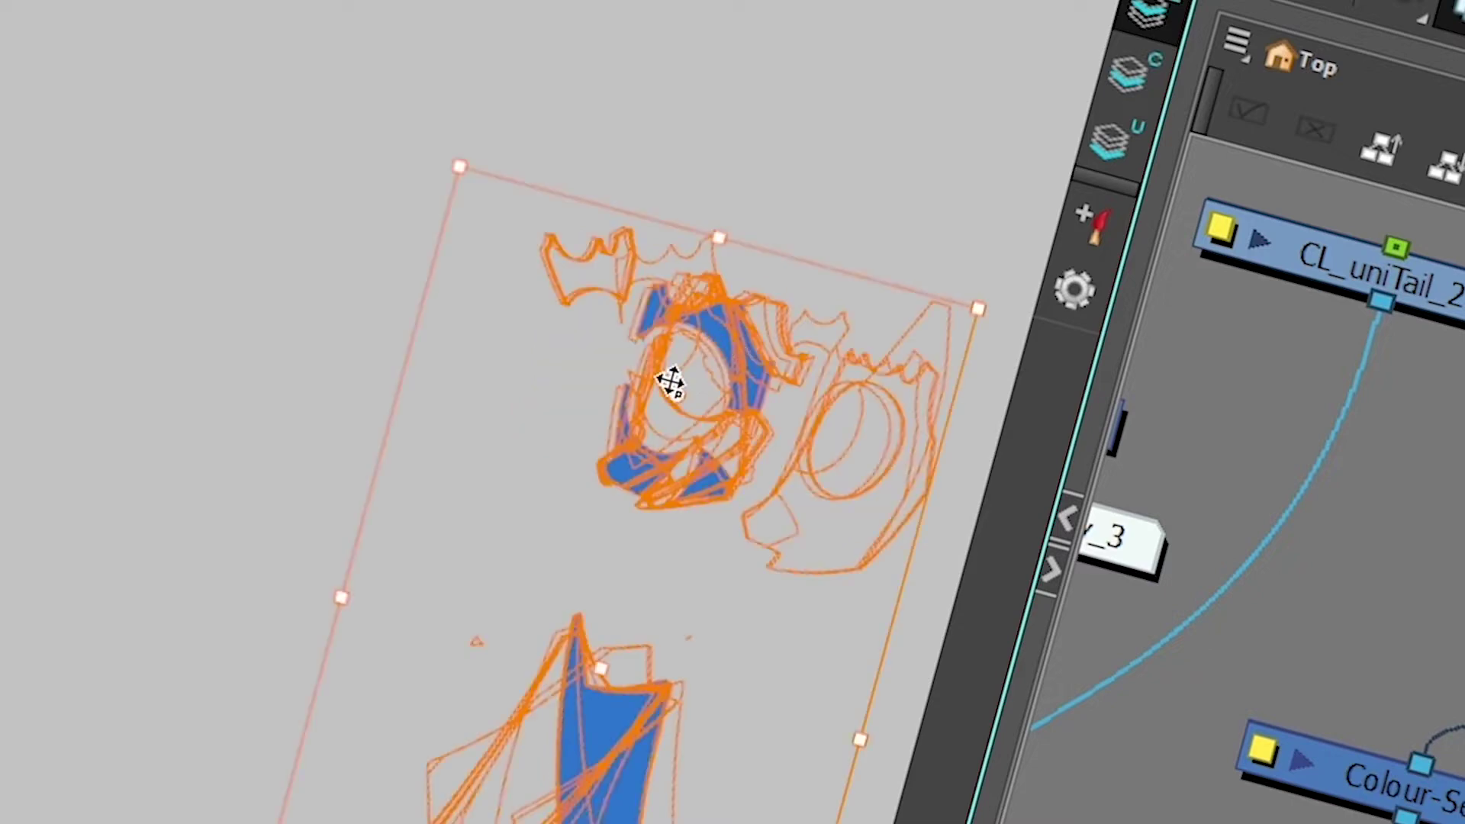
key(Delete)
key(ctrl+z)
key(Delete)
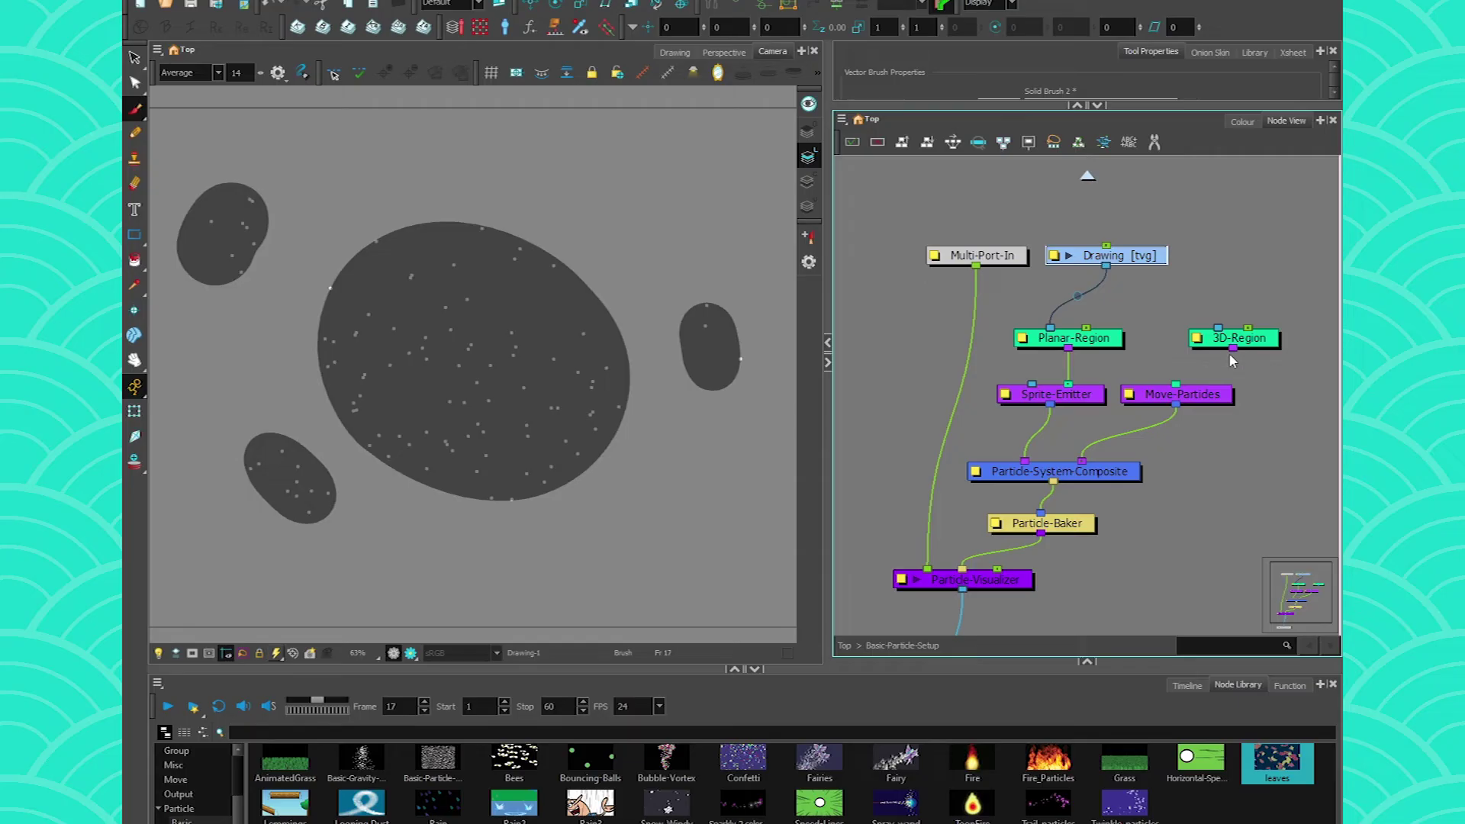
Step: Feed the Sprite-Emitter from the 3D-Region instead of the Planar-Region, moving the Drawing and Planar-Region nodes out of the way
click(1108, 338)
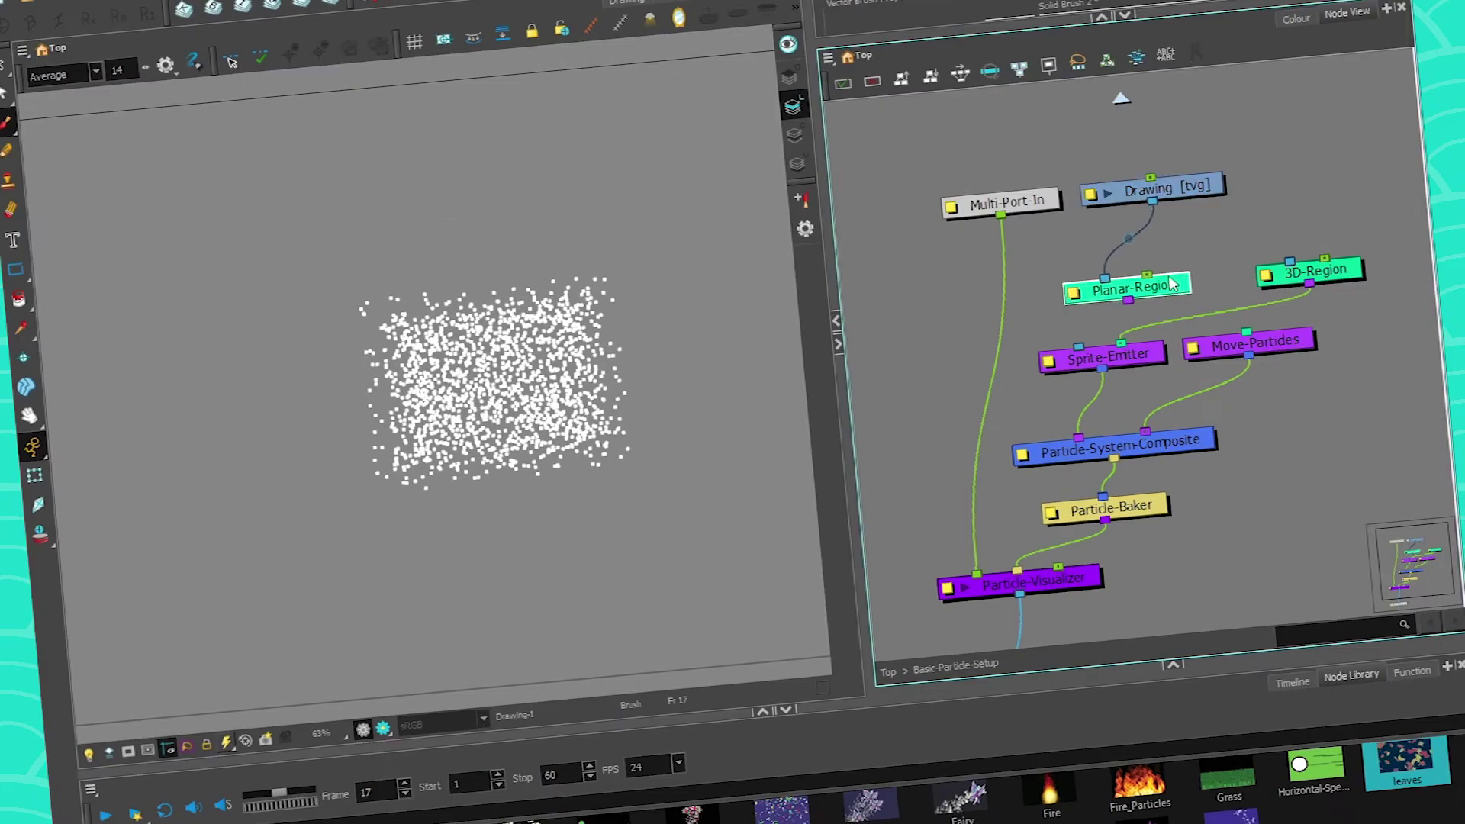
drag(1173, 282, 1219, 232)
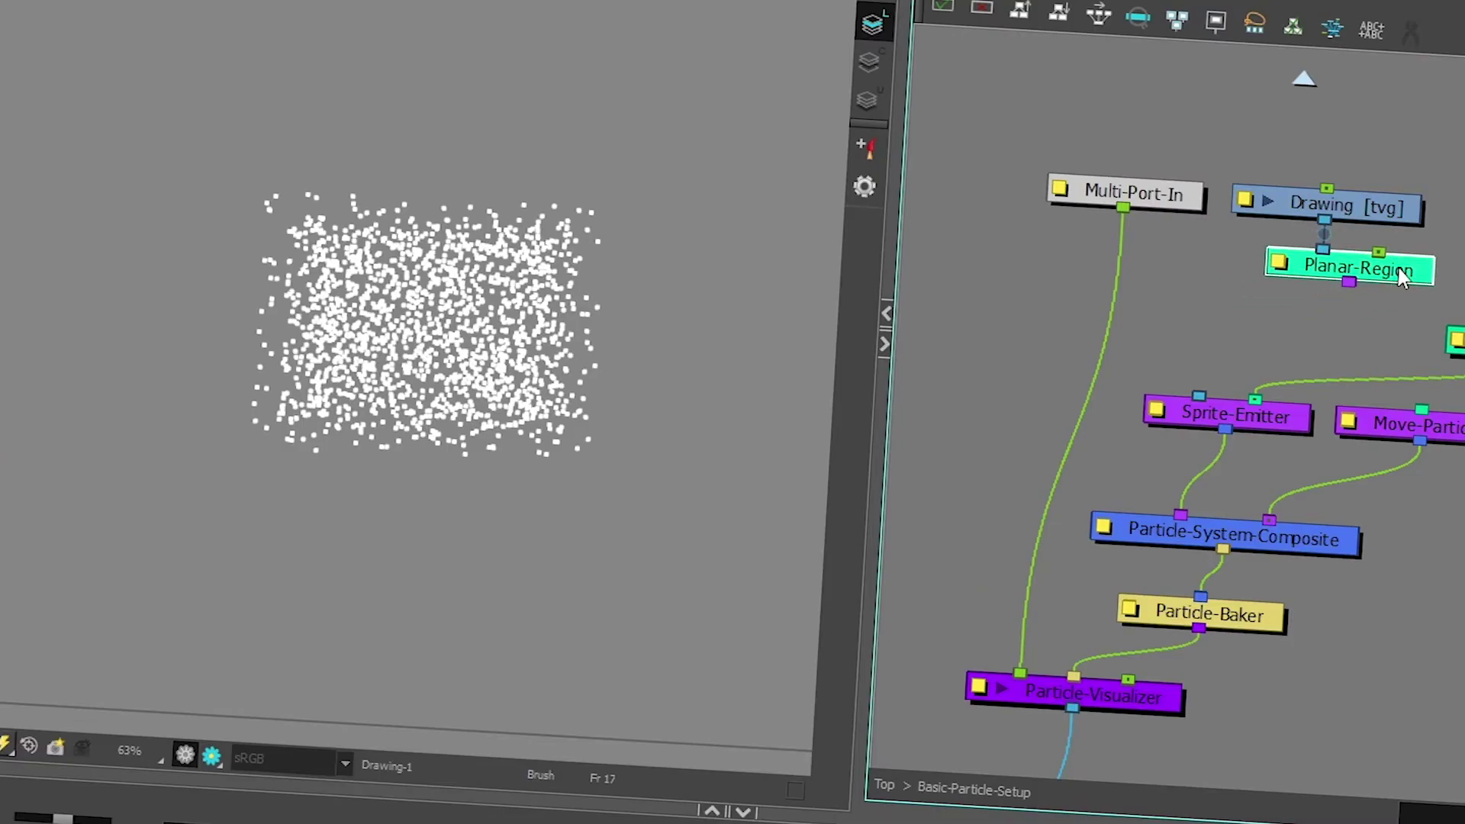
drag(1075, 169, 1218, 237)
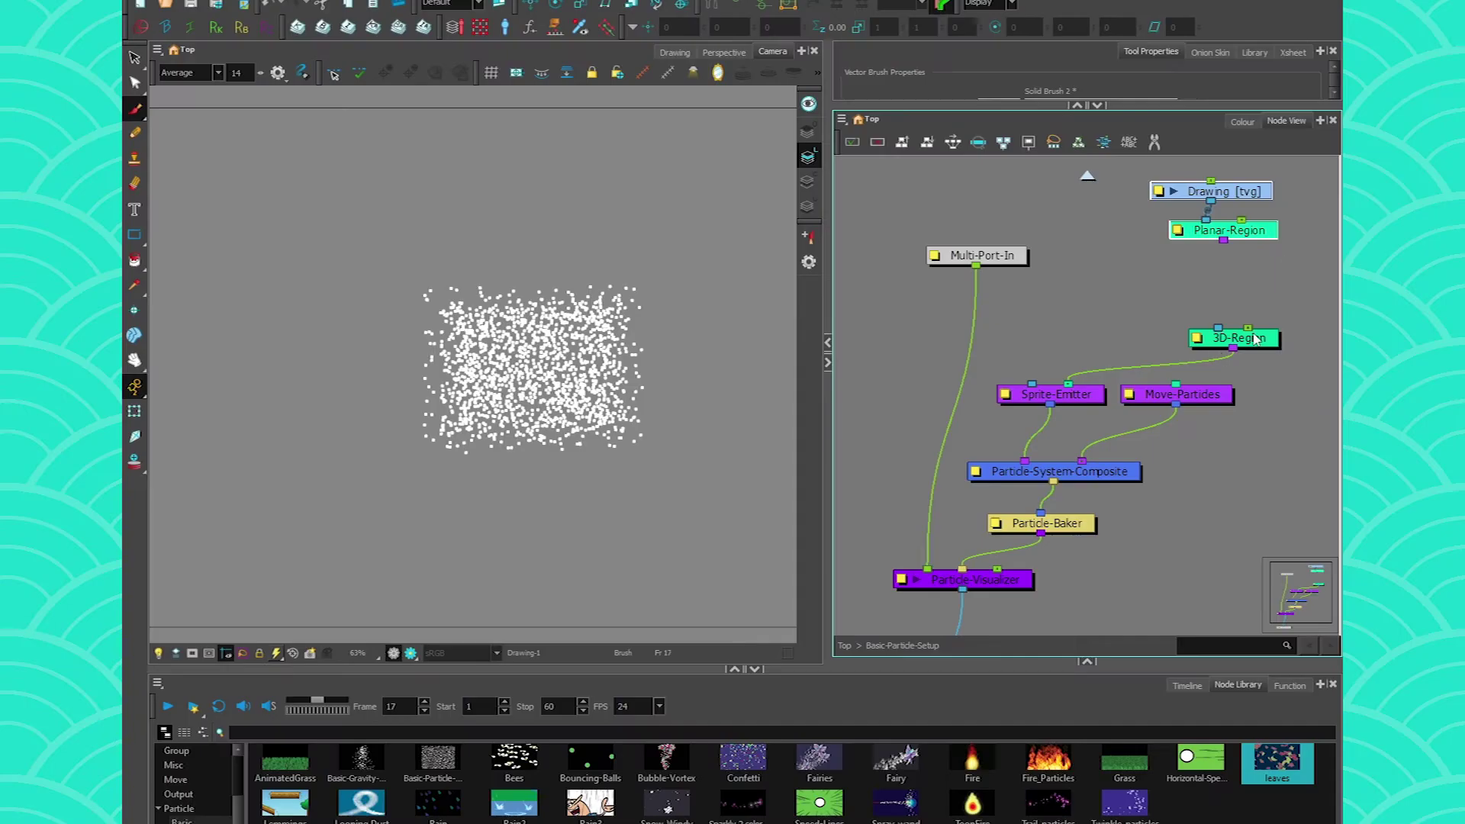
drag(1334, 271, 1166, 273)
Step: Open the 3D-Region's properties and examine the box-shaped particle volume from an angled perspective
double_click(1111, 321)
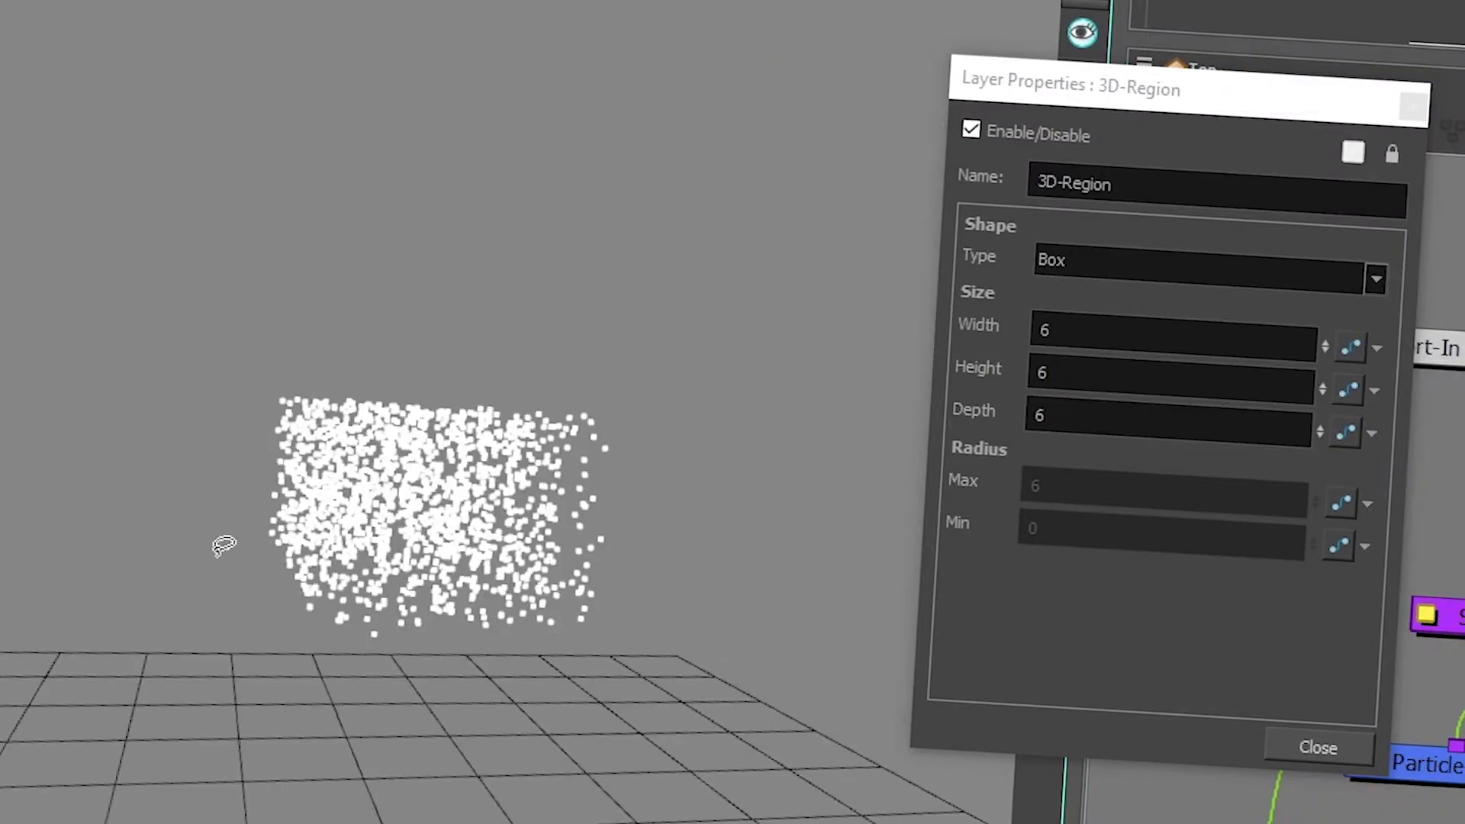
drag(225, 545, 184, 662)
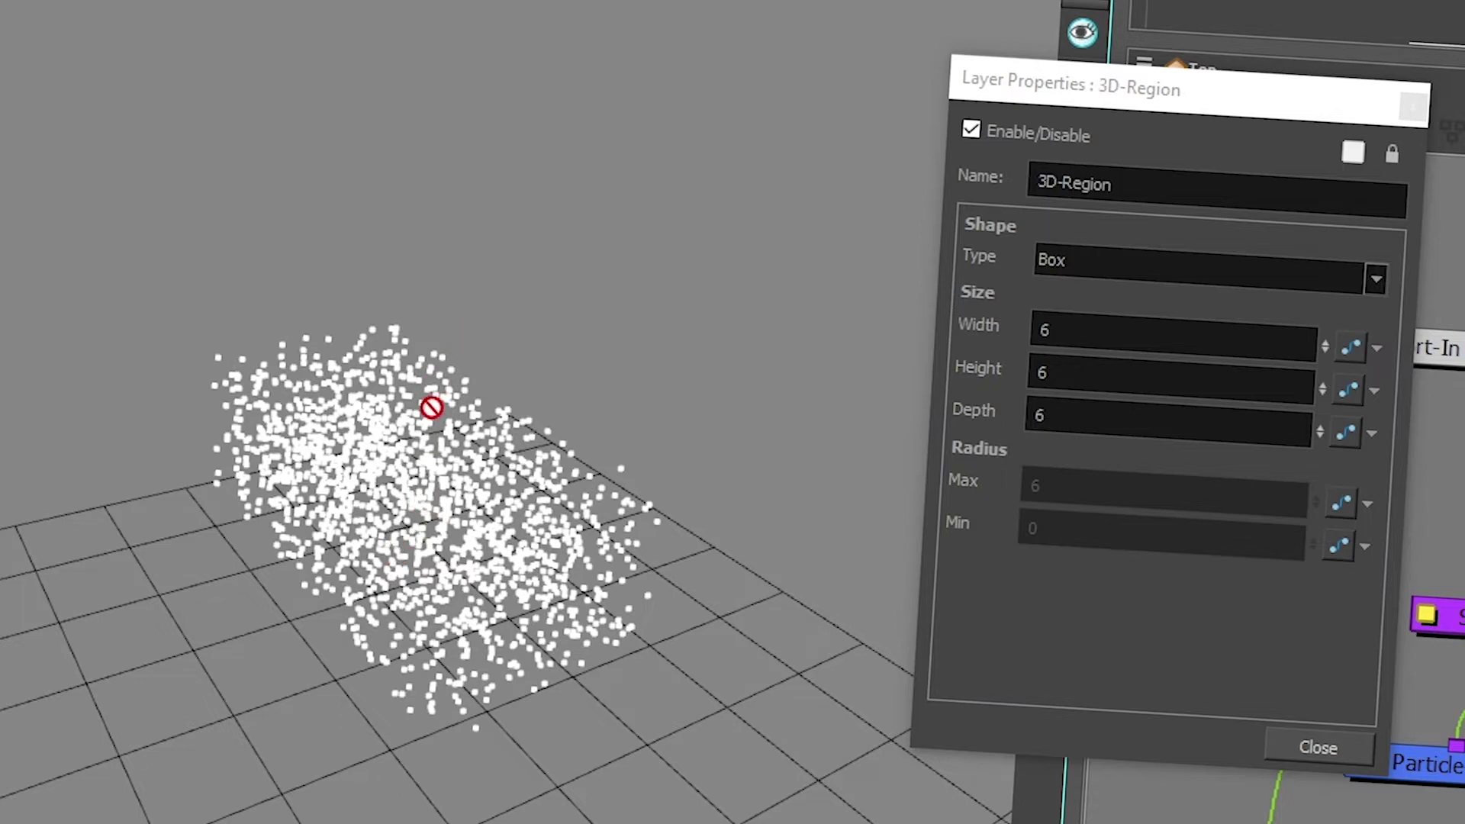
click(1305, 785)
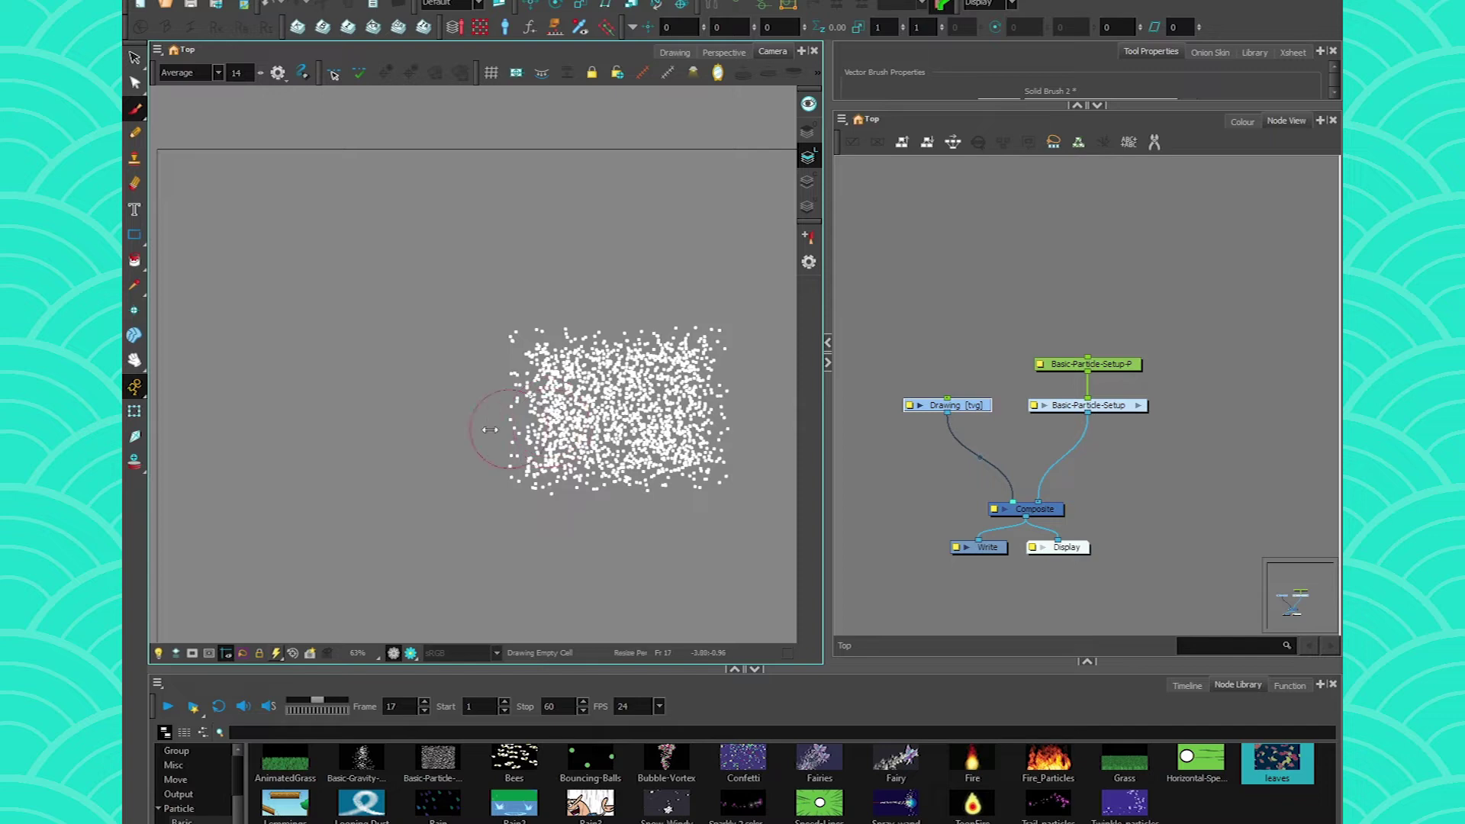
Step: Sketch a small crown-shaped character with two legs beside the particles in the top-level drawing, using a thinner brush
key(o)
drag(476, 431, 448, 431)
mouse_move(399, 337)
mouse_down()
mouse_move(328, 294)
mouse_move(416, 333)
mouse_up()
mouse_move(389, 332)
mouse_down()
mouse_move(398, 380)
mouse_move(332, 377)
mouse_up()
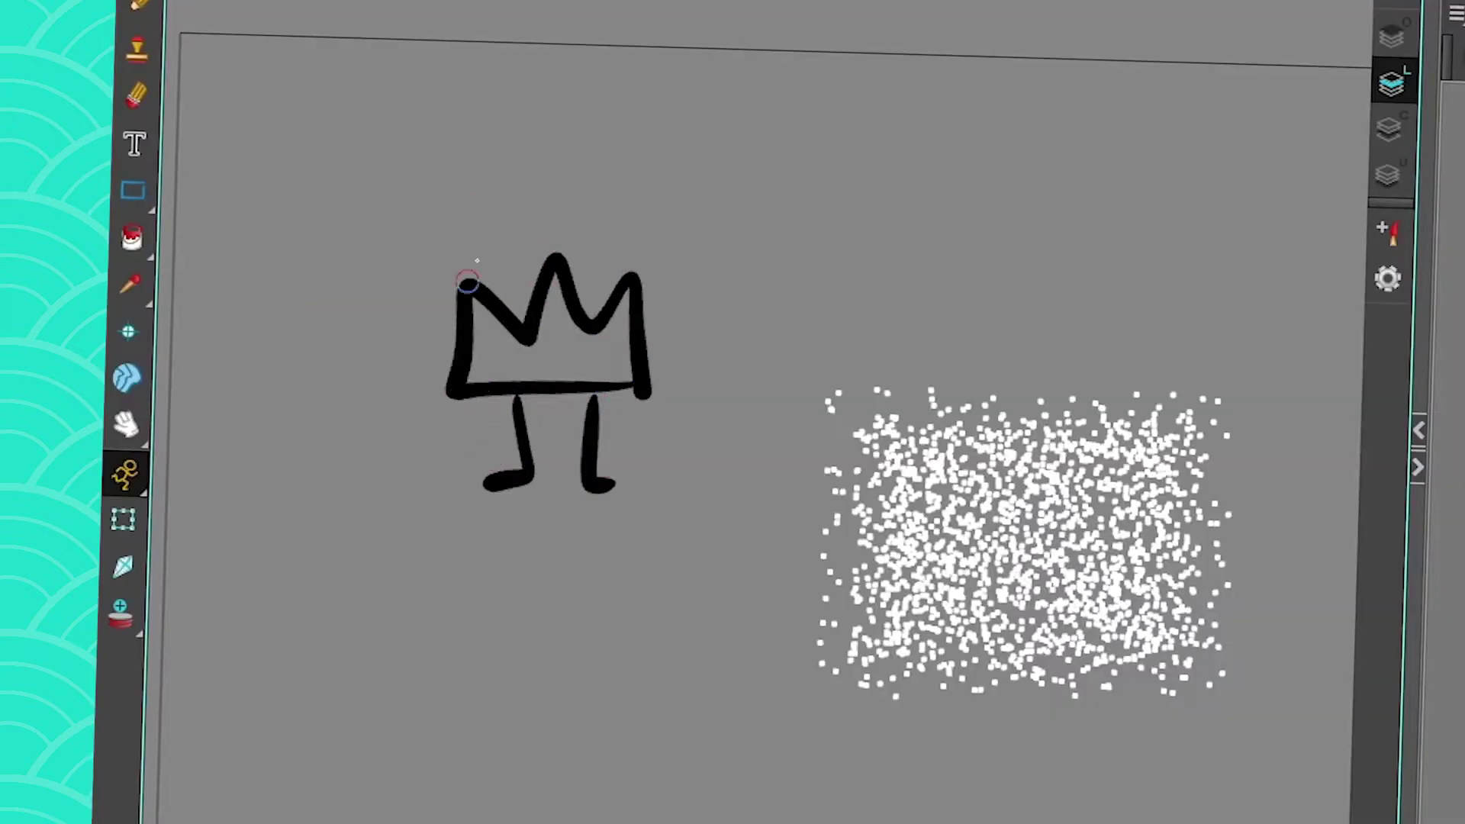
Step: Draw a three-dimensional box around the crown character with thin brush strokes
mouse_move(832, 159)
mouse_down()
mouse_move(542, 163)
mouse_move(331, 128)
mouse_move(572, 99)
mouse_move(769, 120)
mouse_up()
mouse_move(534, 174)
mouse_down()
mouse_move(550, 258)
mouse_move(541, 570)
mouse_up()
mouse_move(546, 554)
mouse_down()
mouse_move(819, 547)
mouse_move(853, 210)
mouse_up()
mouse_move(317, 145)
mouse_down()
mouse_move(291, 466)
mouse_move(518, 547)
mouse_up()
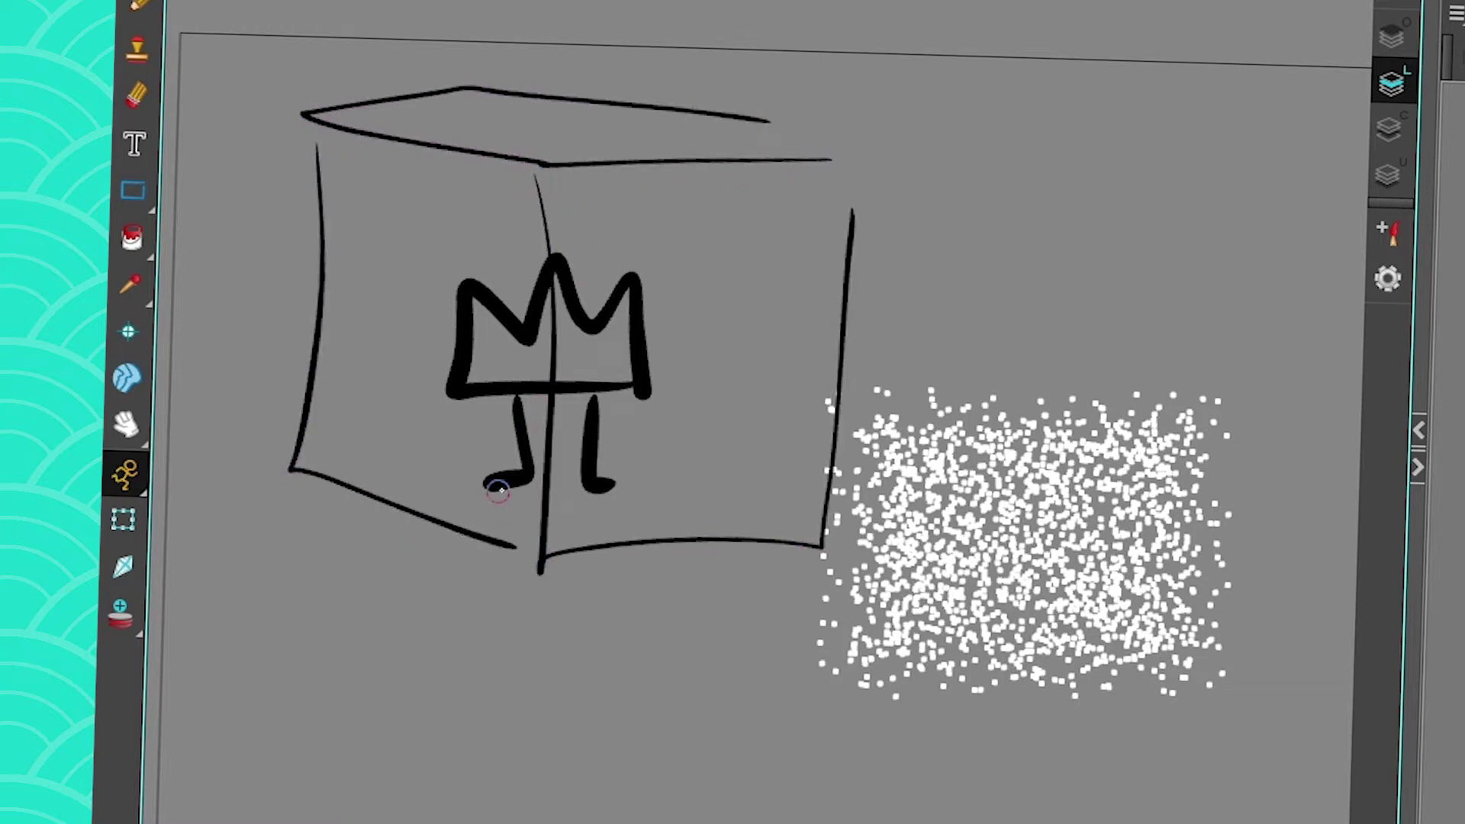
Step: Sketch a smaller crown character below the box, with two overlapping rectangular planes around it
mouse_move(495, 725)
mouse_down()
mouse_move(608, 530)
mouse_move(611, 461)
mouse_up()
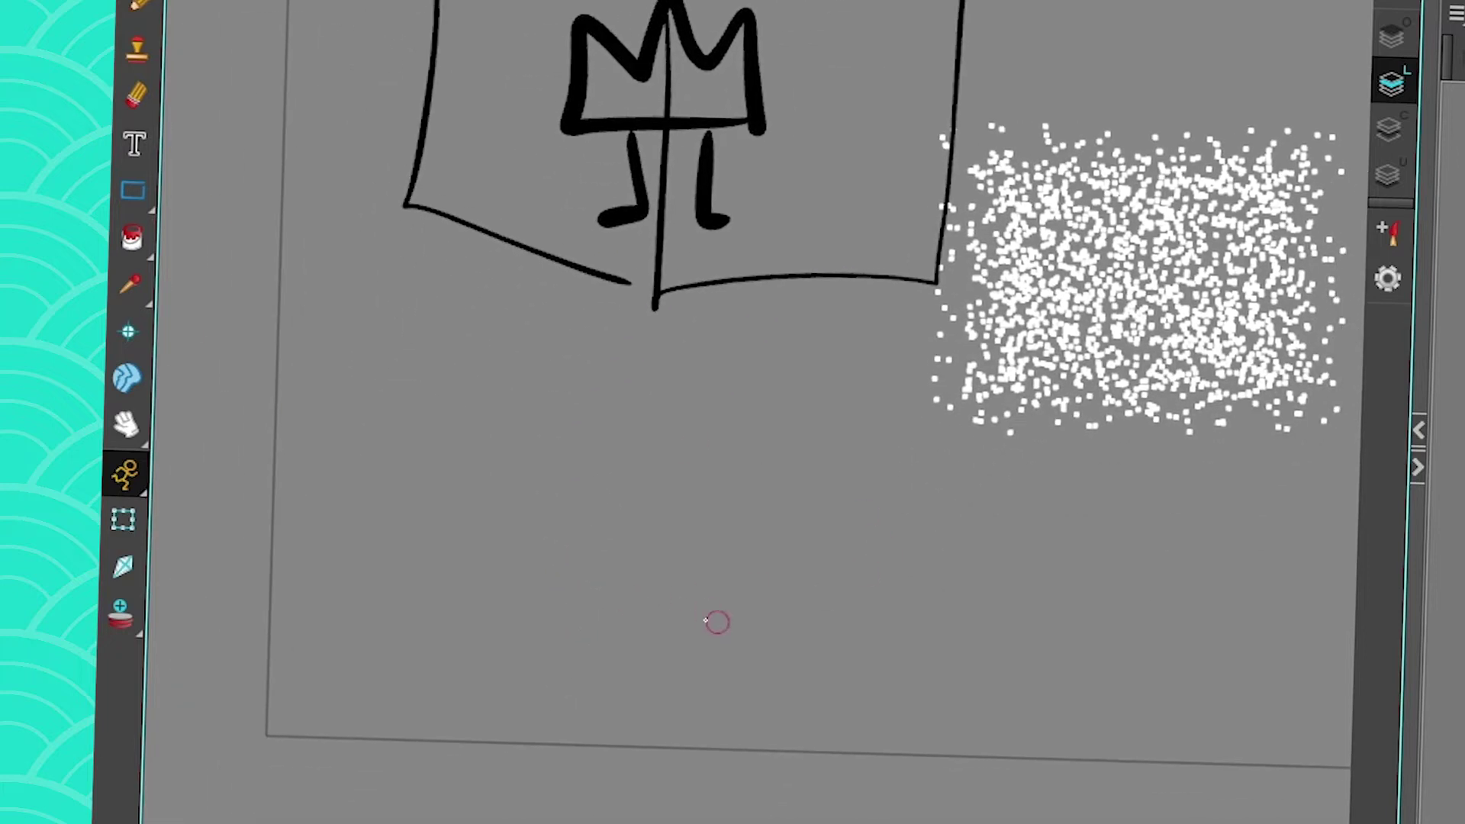
mouse_move(657, 629)
mouse_down()
mouse_move(749, 609)
mouse_move(639, 650)
mouse_move(678, 685)
mouse_up()
drag(718, 663, 739, 681)
mouse_move(967, 609)
mouse_down()
mouse_move(763, 649)
mouse_move(973, 677)
mouse_move(979, 608)
mouse_up()
mouse_move(815, 504)
mouse_down()
mouse_move(605, 663)
mouse_move(824, 500)
mouse_up()
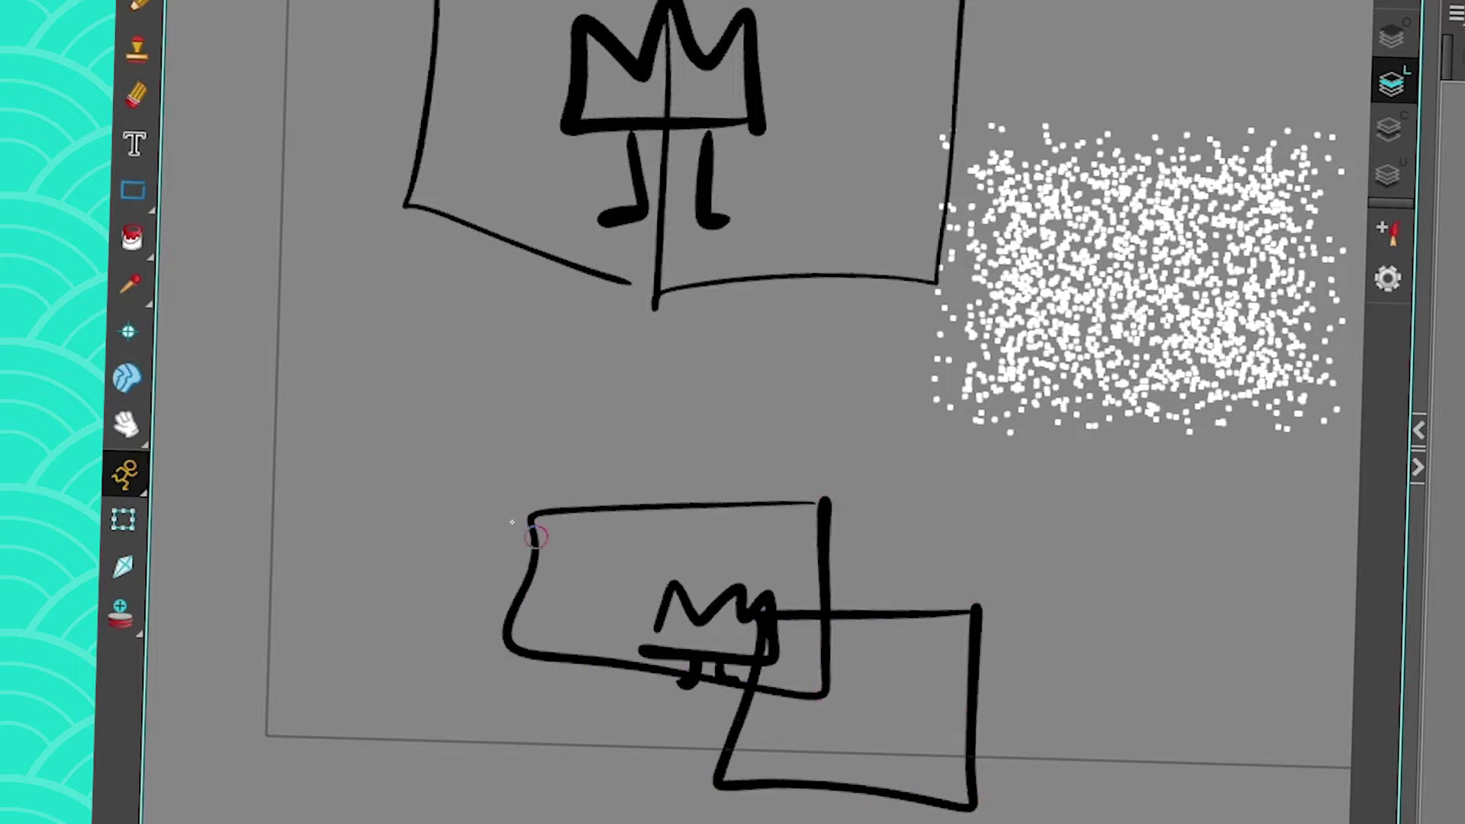
Step: Draw two downward arrows, one pointing at each of the overlapping planes
drag(599, 340, 597, 519)
key(ctrl+z)
mouse_move(914, 401)
mouse_down()
mouse_move(880, 572)
mouse_move(896, 563)
mouse_move(860, 566)
mouse_up()
drag(615, 365, 604, 509)
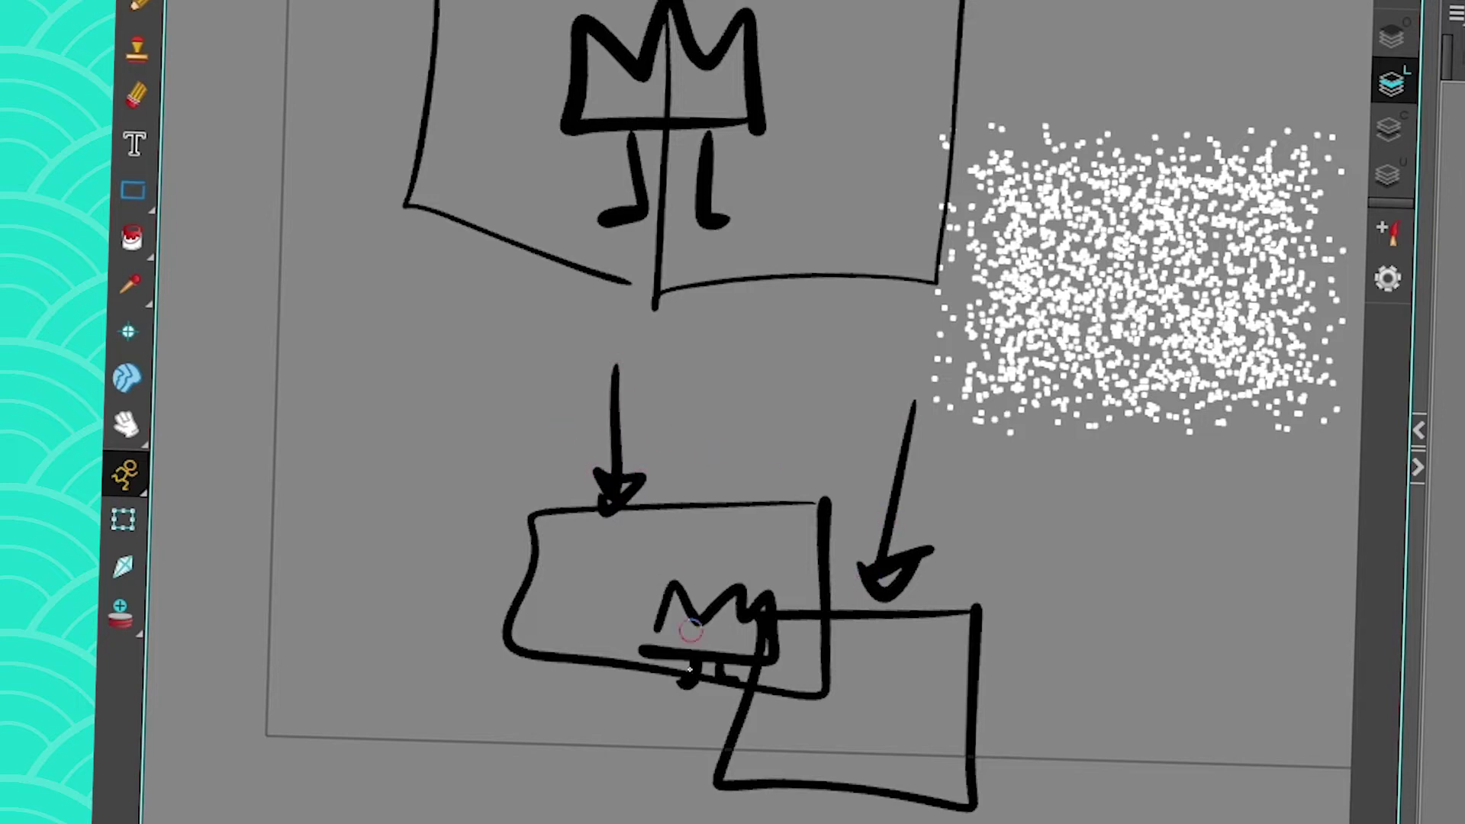
Step: Draw a short horizontal line below the planes, with a long thick line beneath it and another above it
mouse_move(703, 781)
mouse_down()
mouse_move(488, 671)
mouse_move(723, 415)
mouse_move(744, 350)
mouse_up()
drag(902, 683, 721, 695)
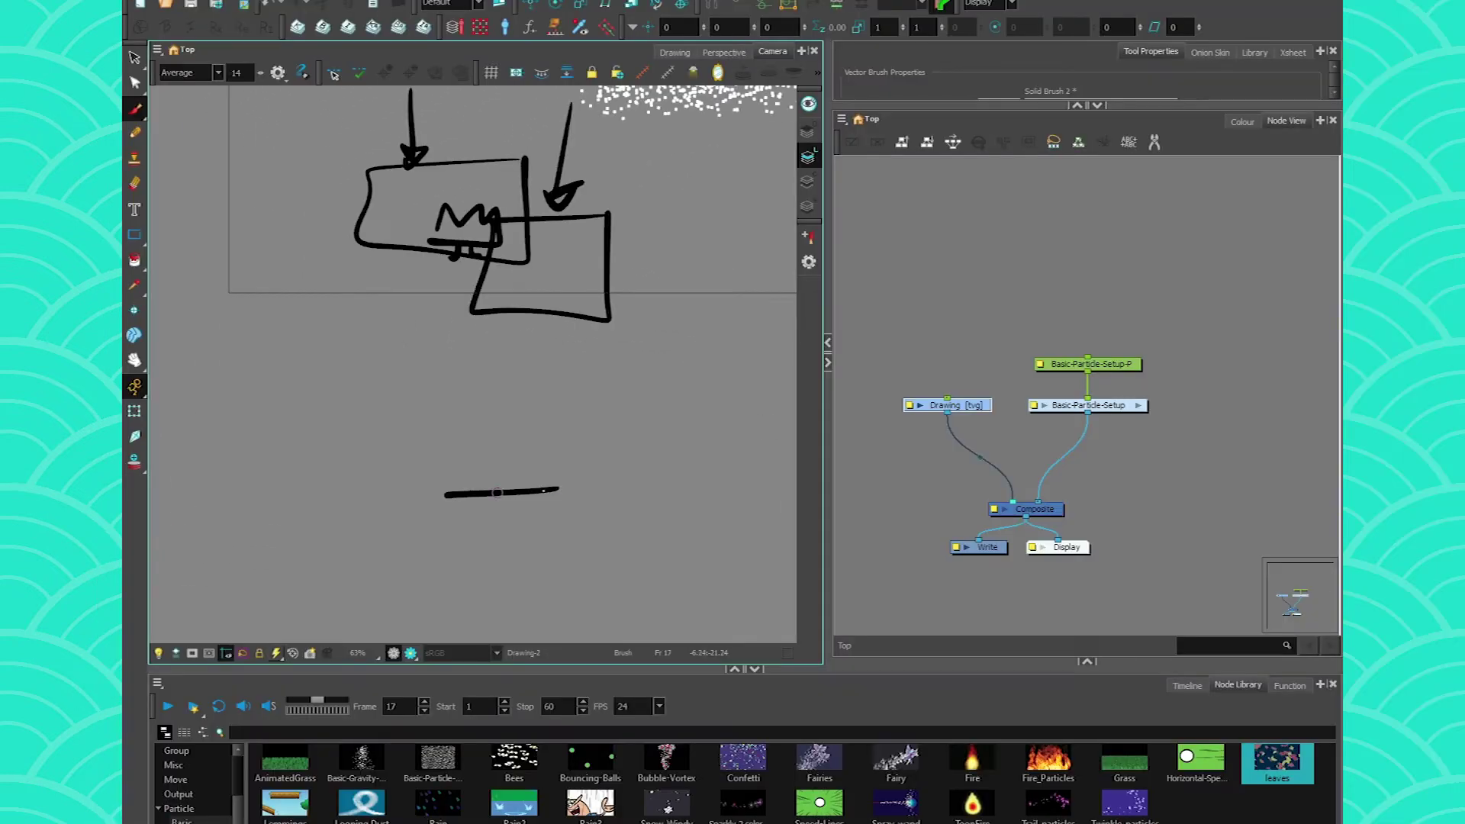
drag(309, 565, 714, 561)
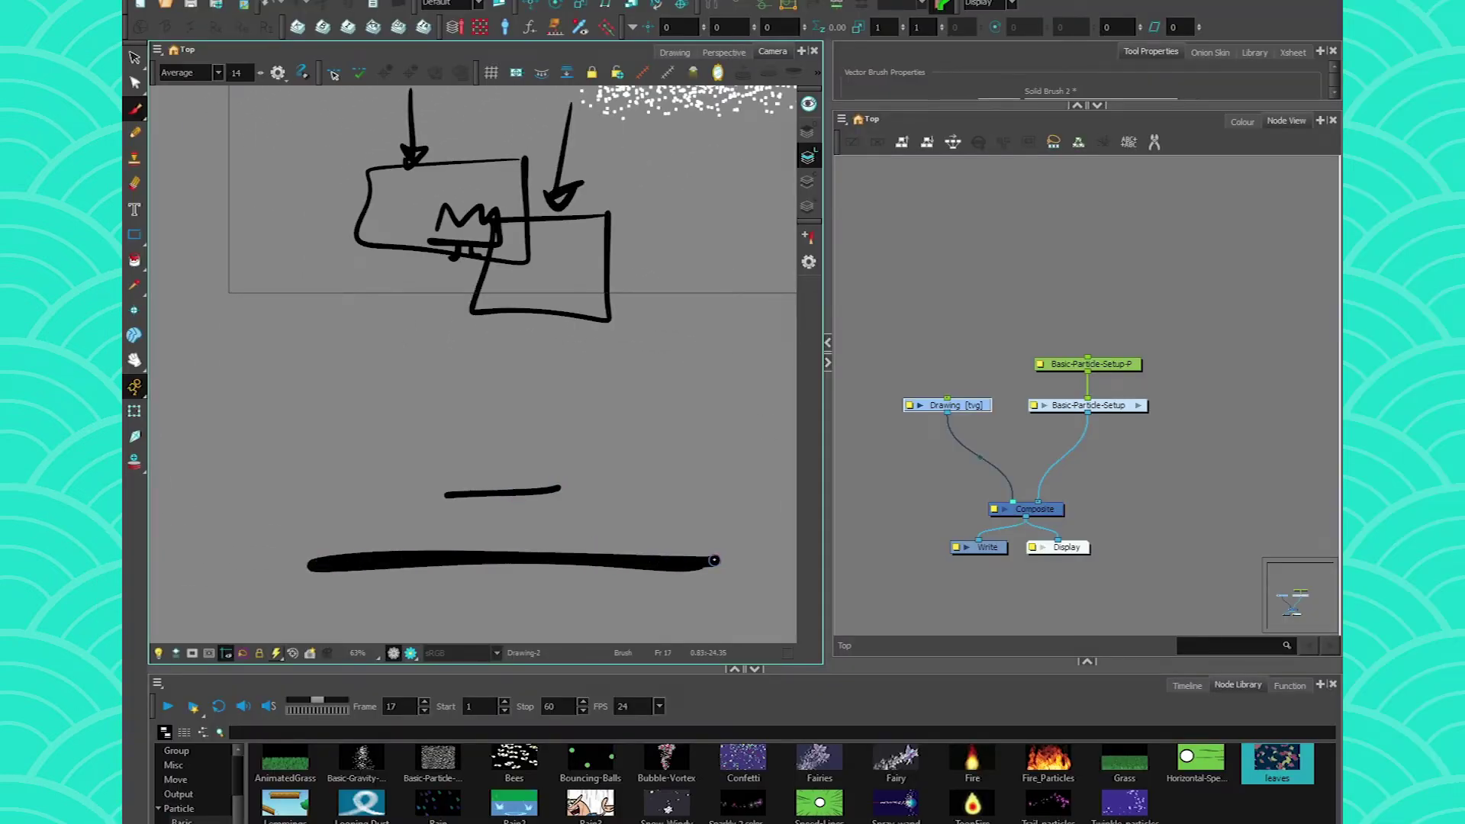
drag(681, 373, 356, 400)
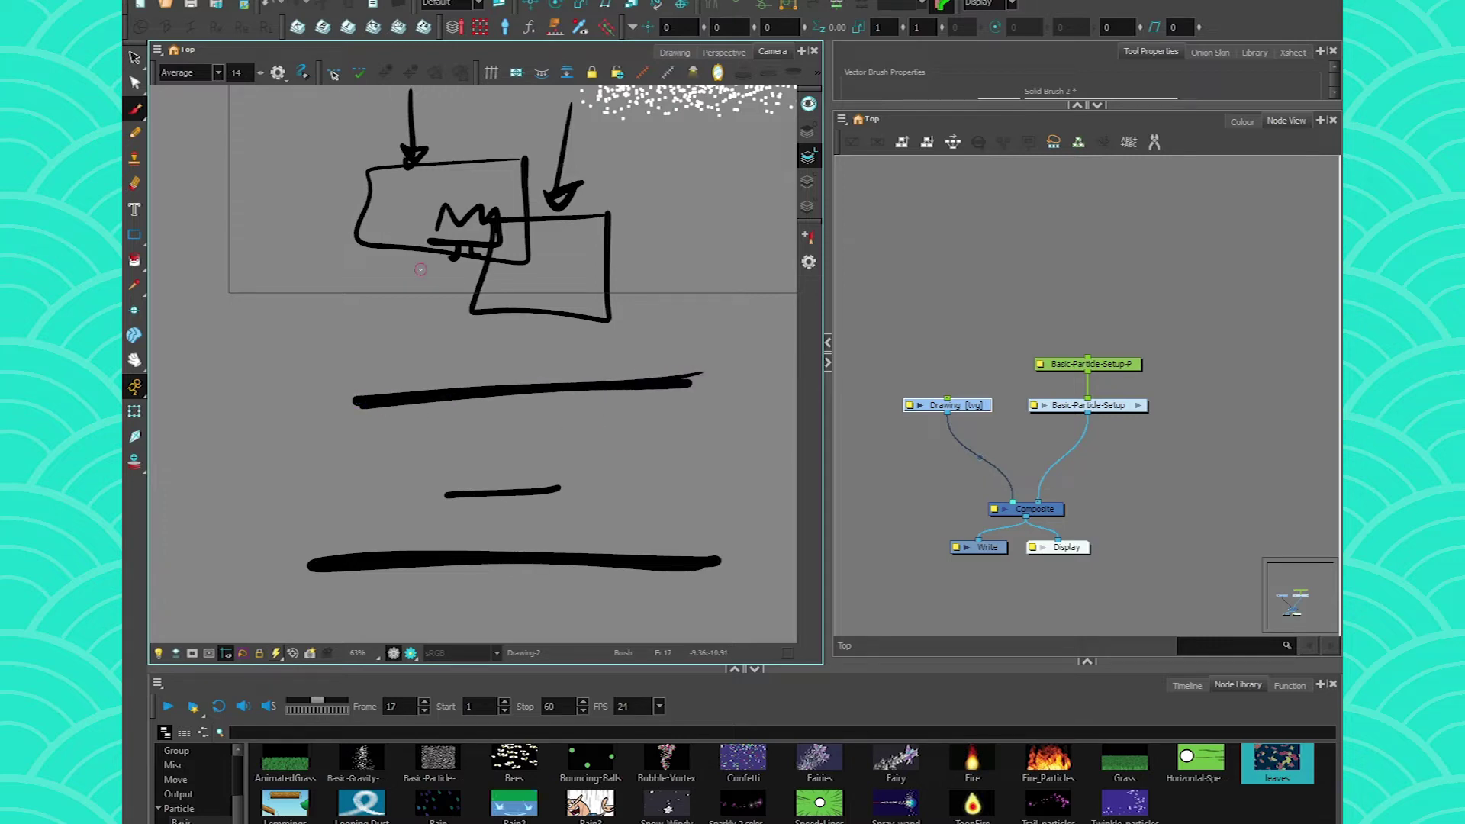
drag(600, 93, 573, 327)
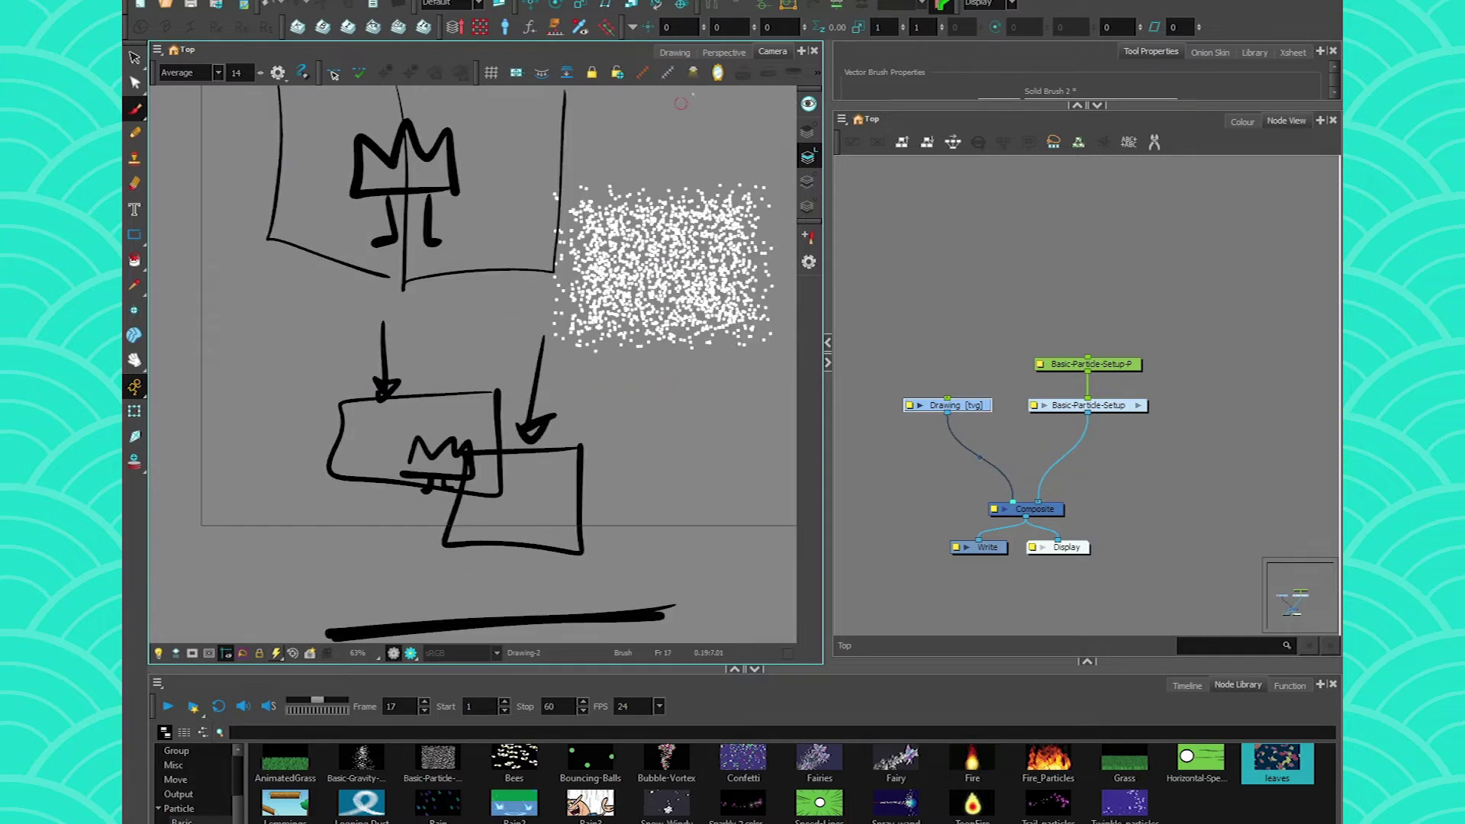
Step: Examine the sketched boxes and planes beside the particle volume in the Perspective view, and return to the Camera view
click(722, 52)
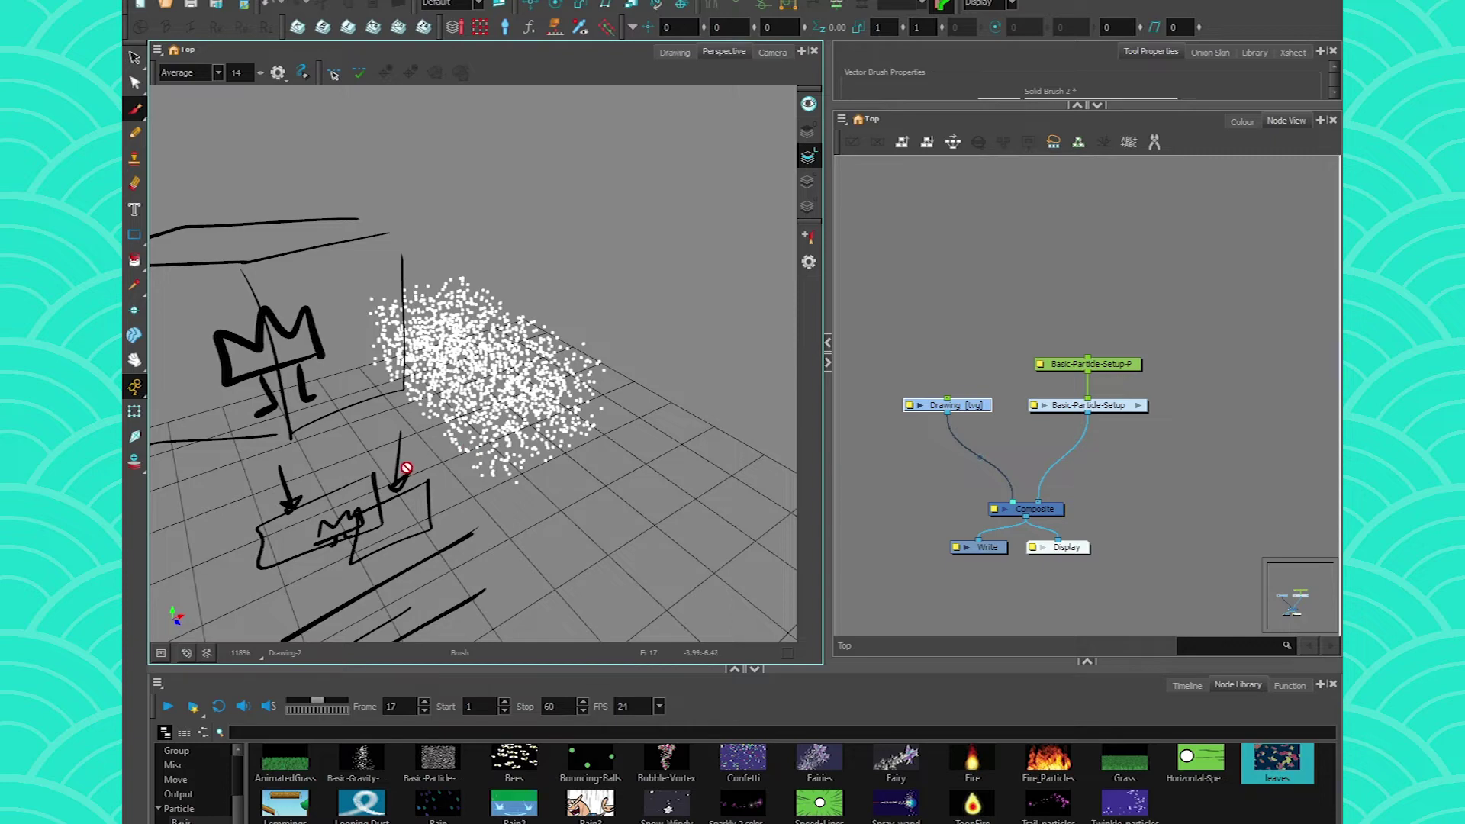
key(alt+shift)
drag(382, 448, 447, 431)
click(770, 53)
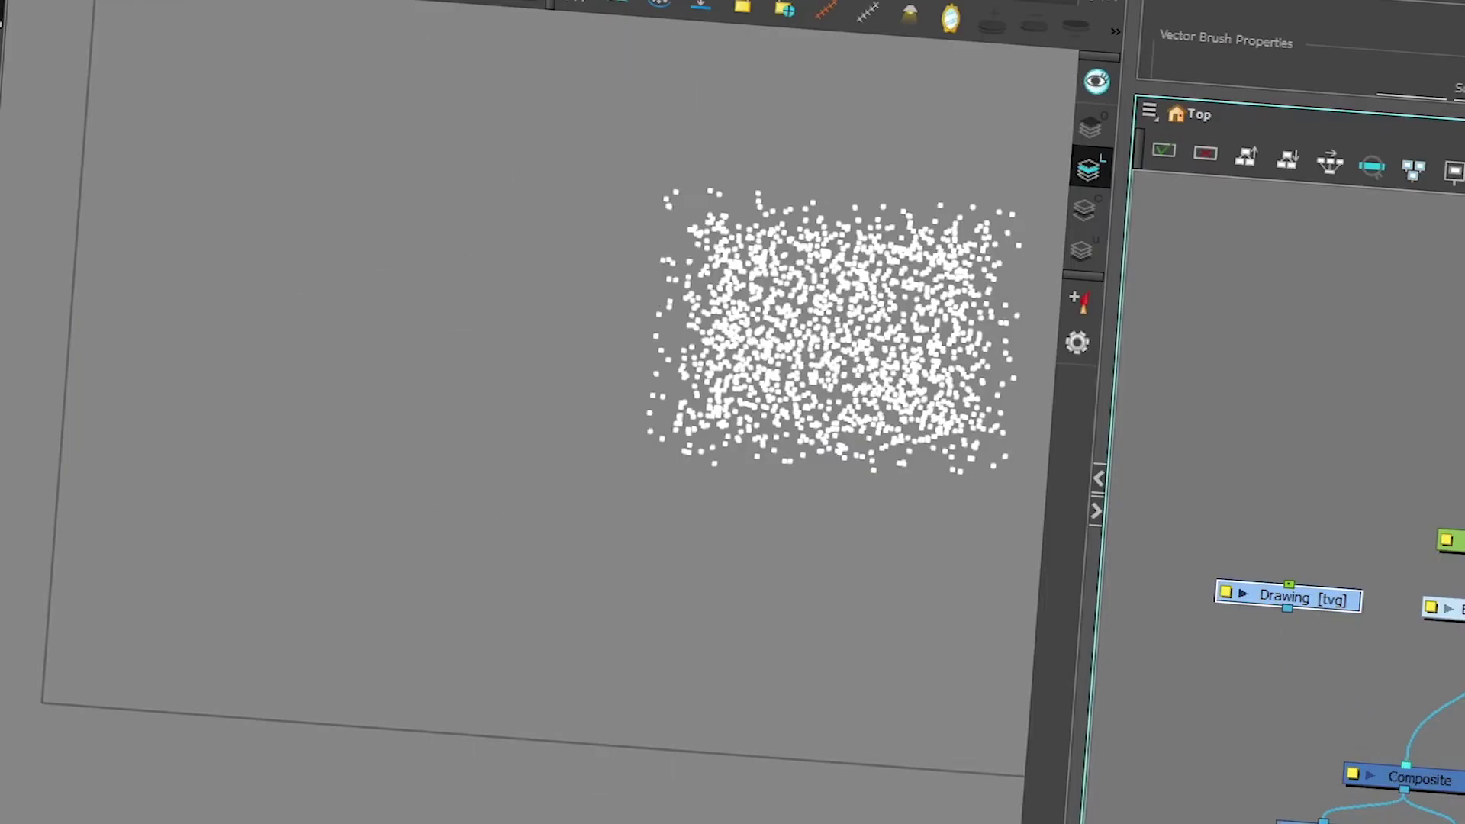
Step: Open the 3D-Region node's properties and try the Cylinder, Cone and Sphere shape types, finishing with Cone
drag(1409, 535, 1376, 573)
click(1433, 511)
drag(670, 536, 550, 617)
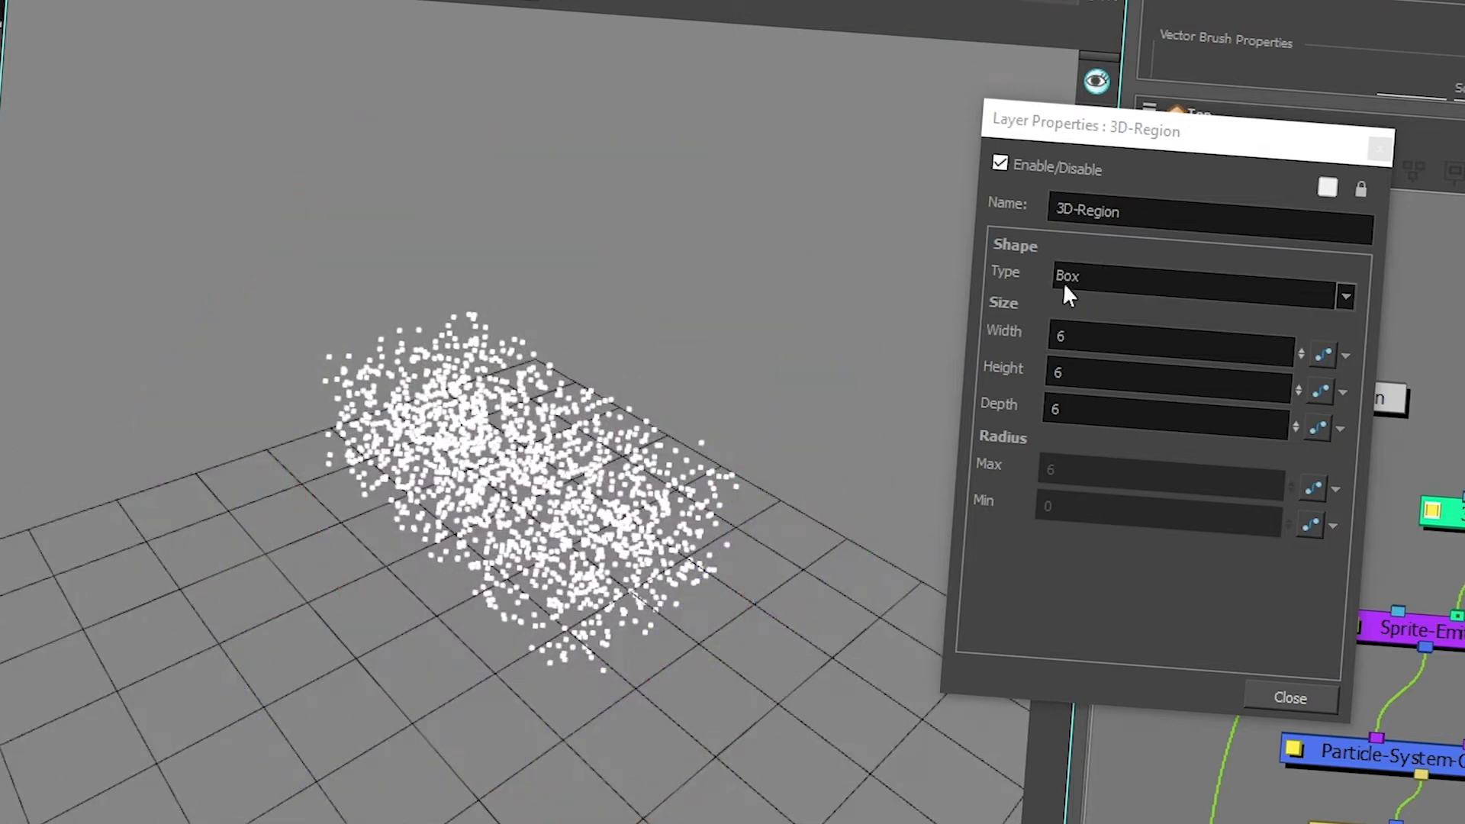
click(1064, 280)
click(1065, 320)
click(1084, 276)
click(1069, 334)
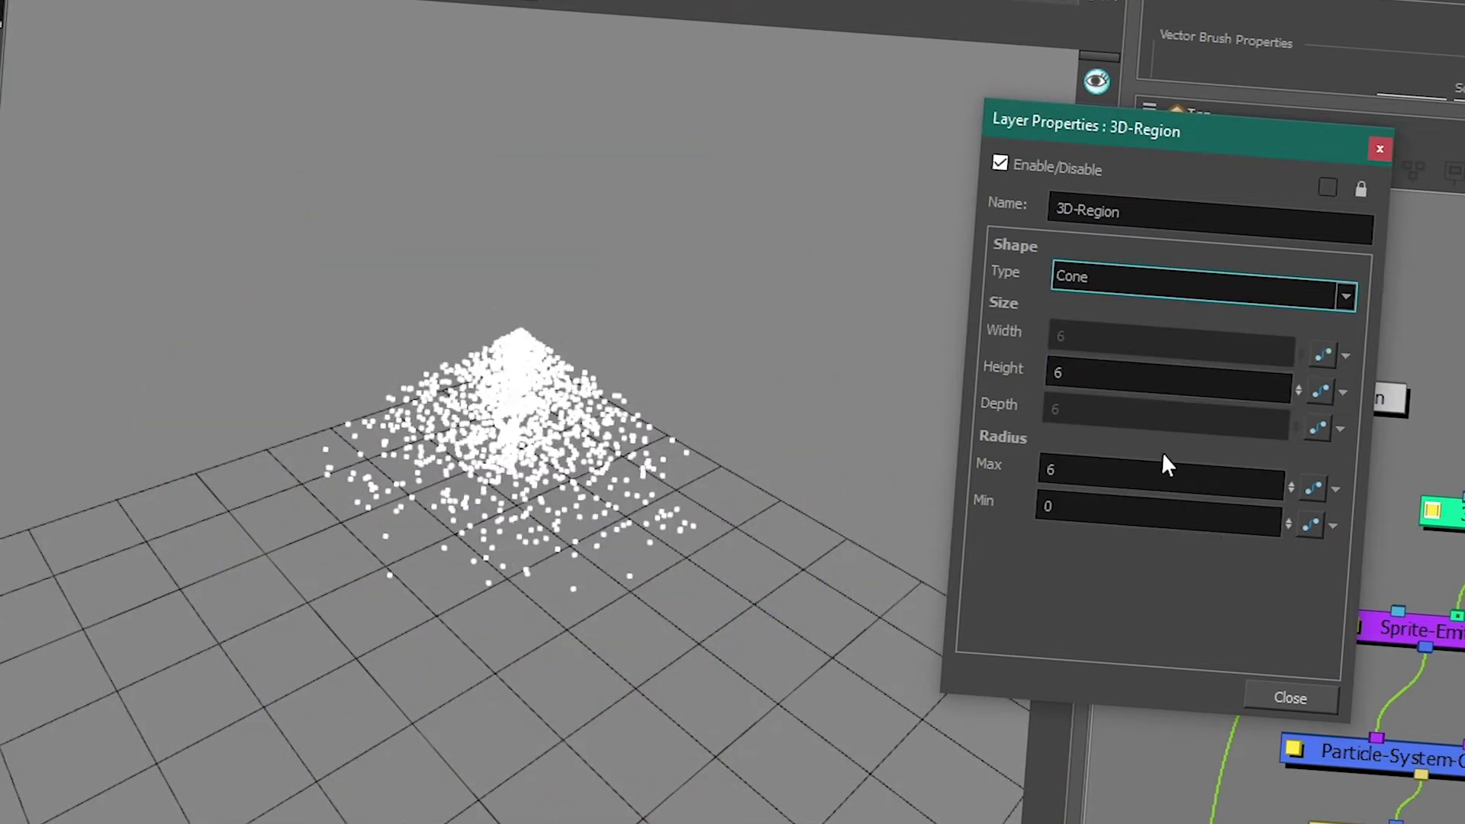
click(1089, 282)
click(1061, 349)
click(1067, 280)
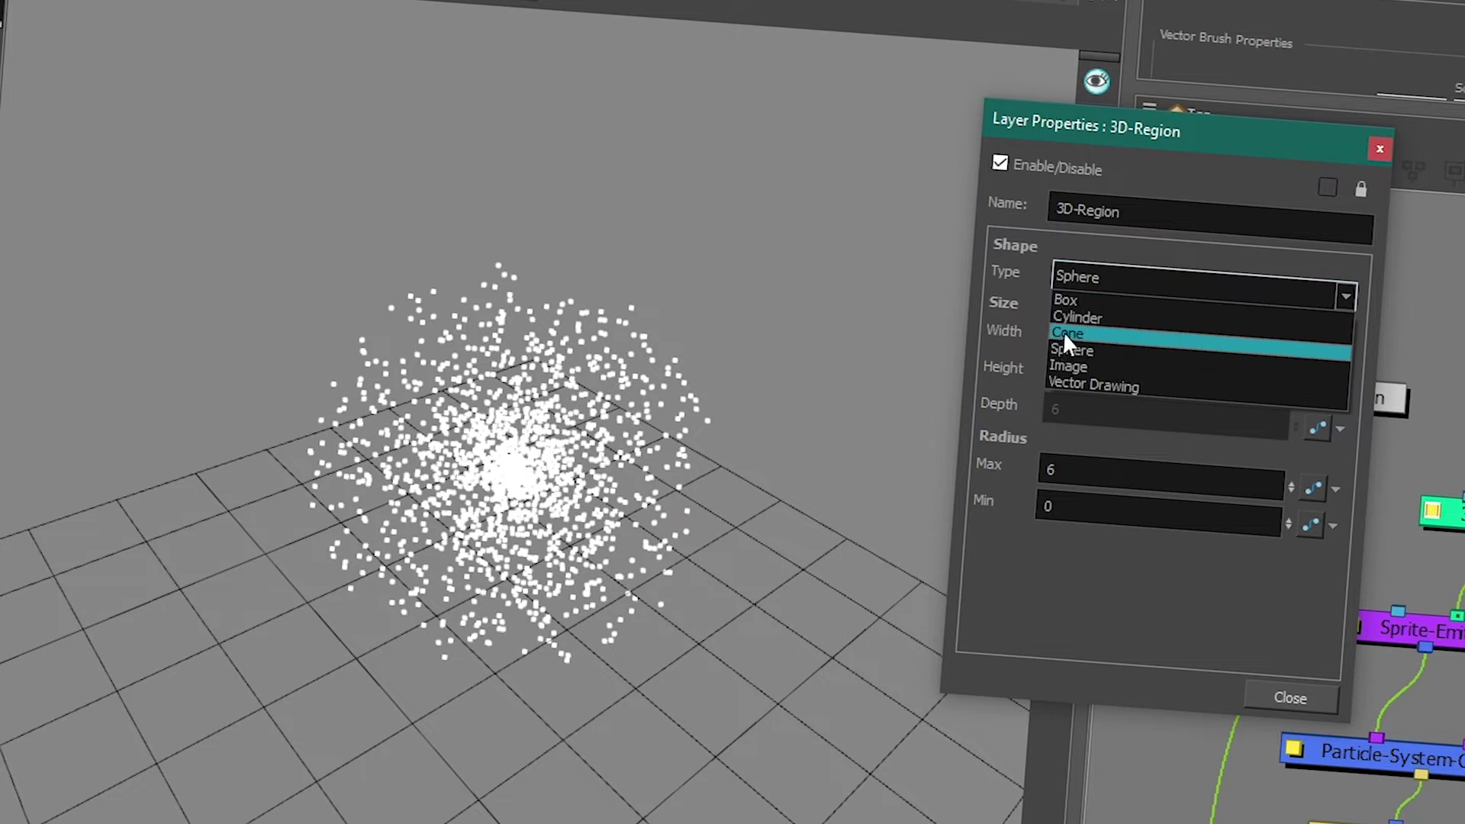
click(1064, 334)
Step: Show the 3D-Region's controls in the Camera view, raise the cone's apex to a height of about 7.73, and close its properties
click(1019, 14)
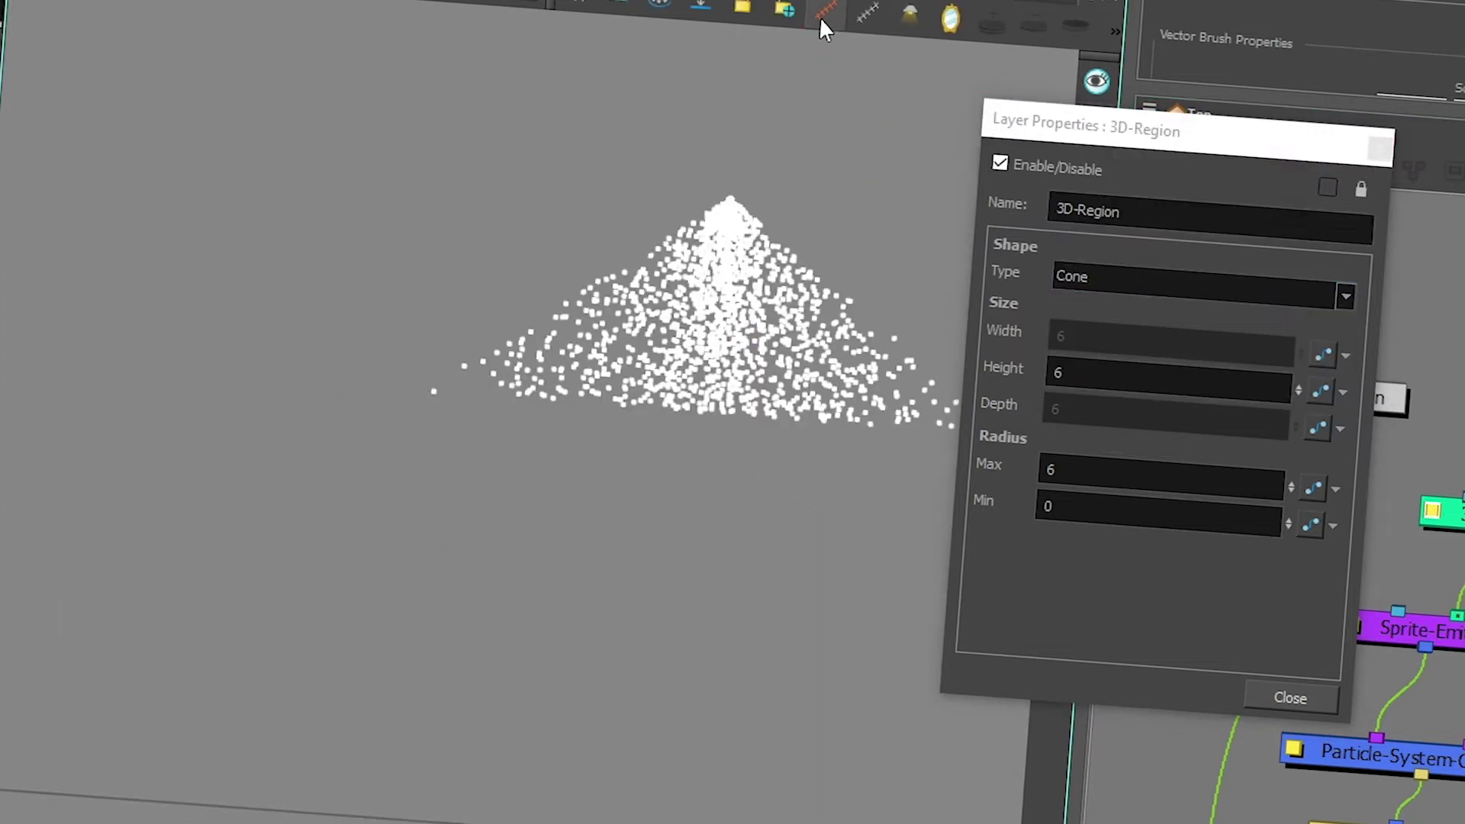
click(1441, 512)
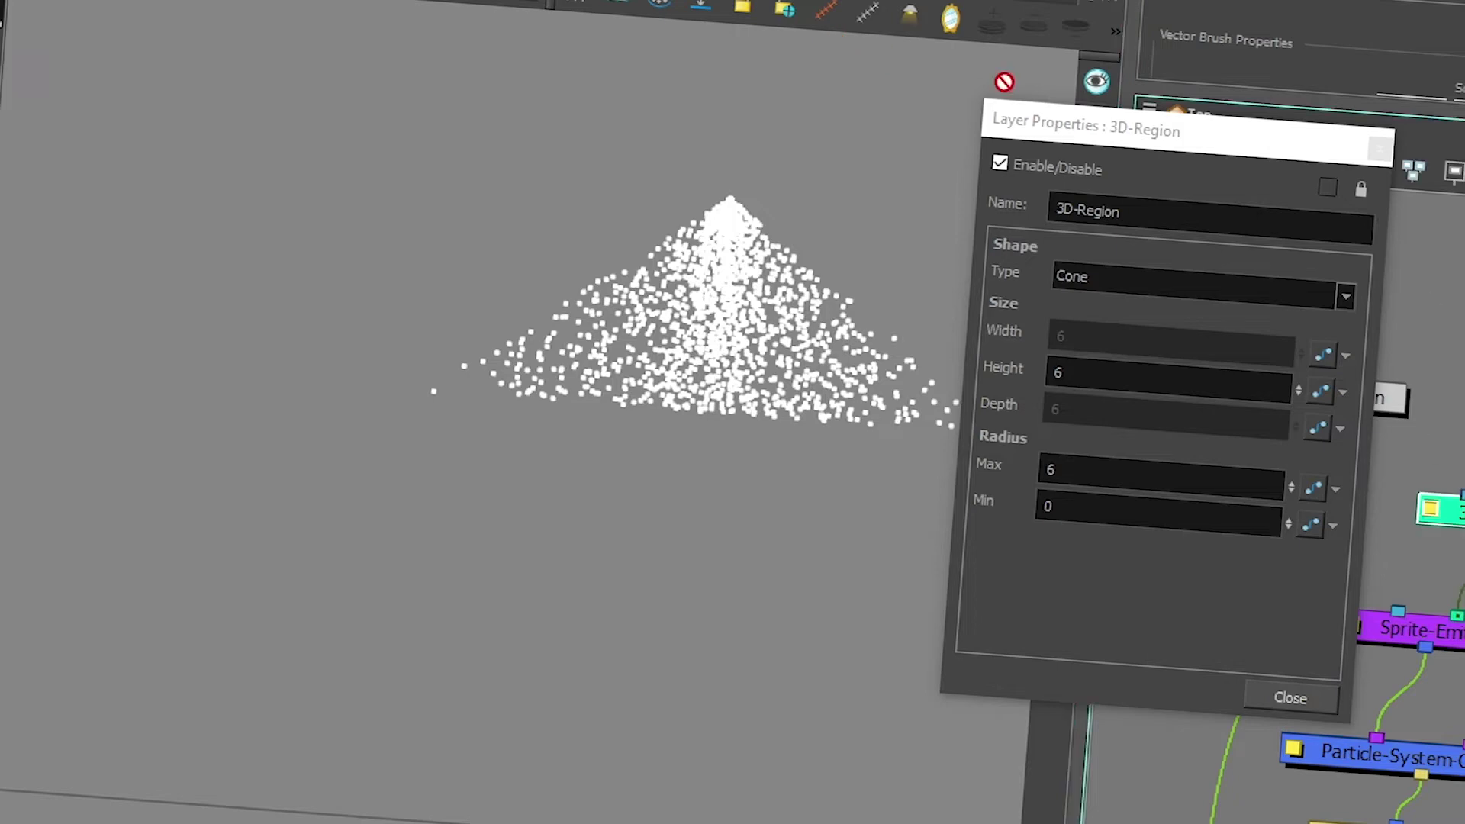
click(827, 13)
key(shift+t)
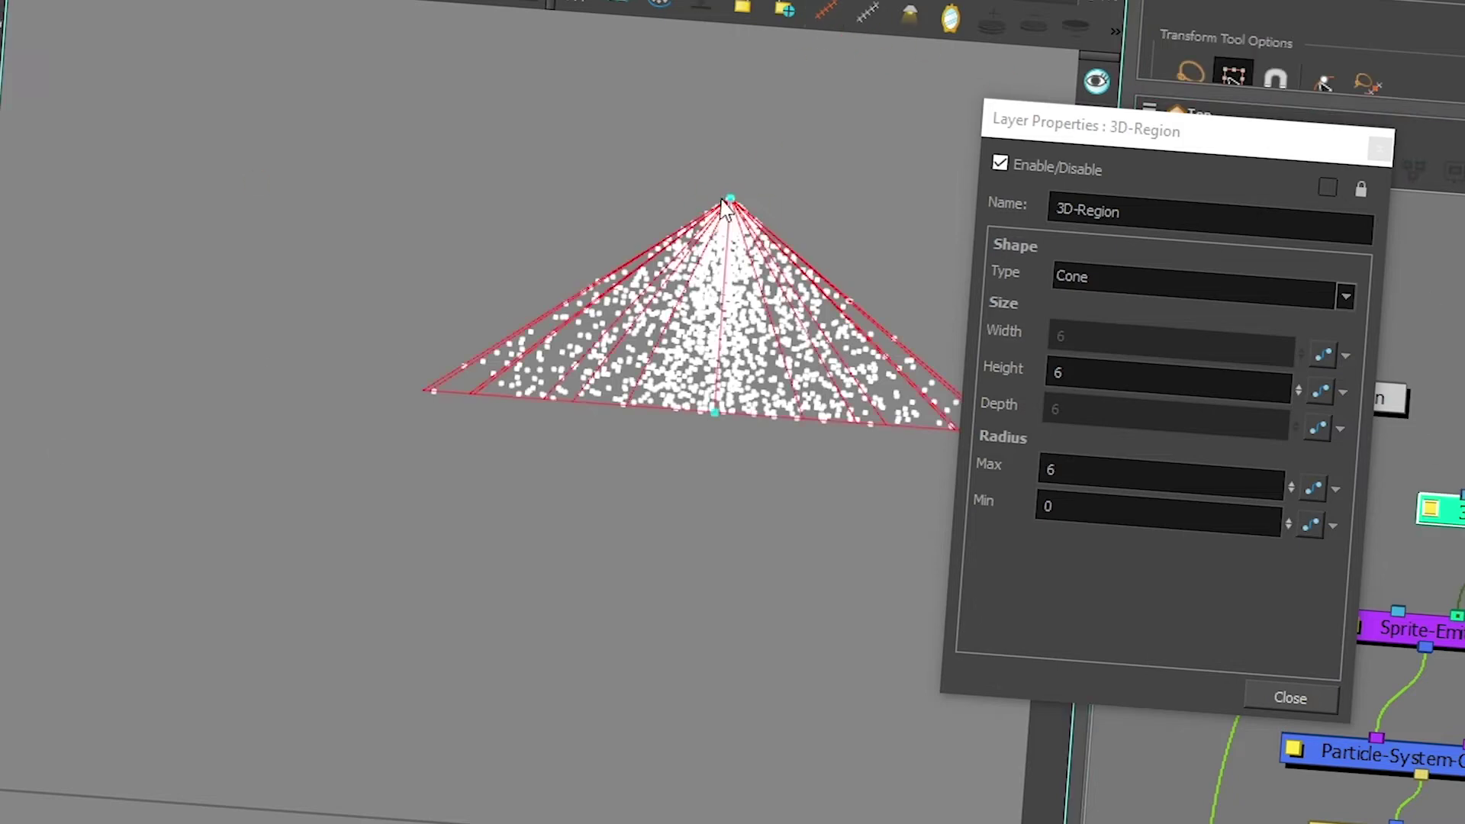
drag(729, 200, 753, 119)
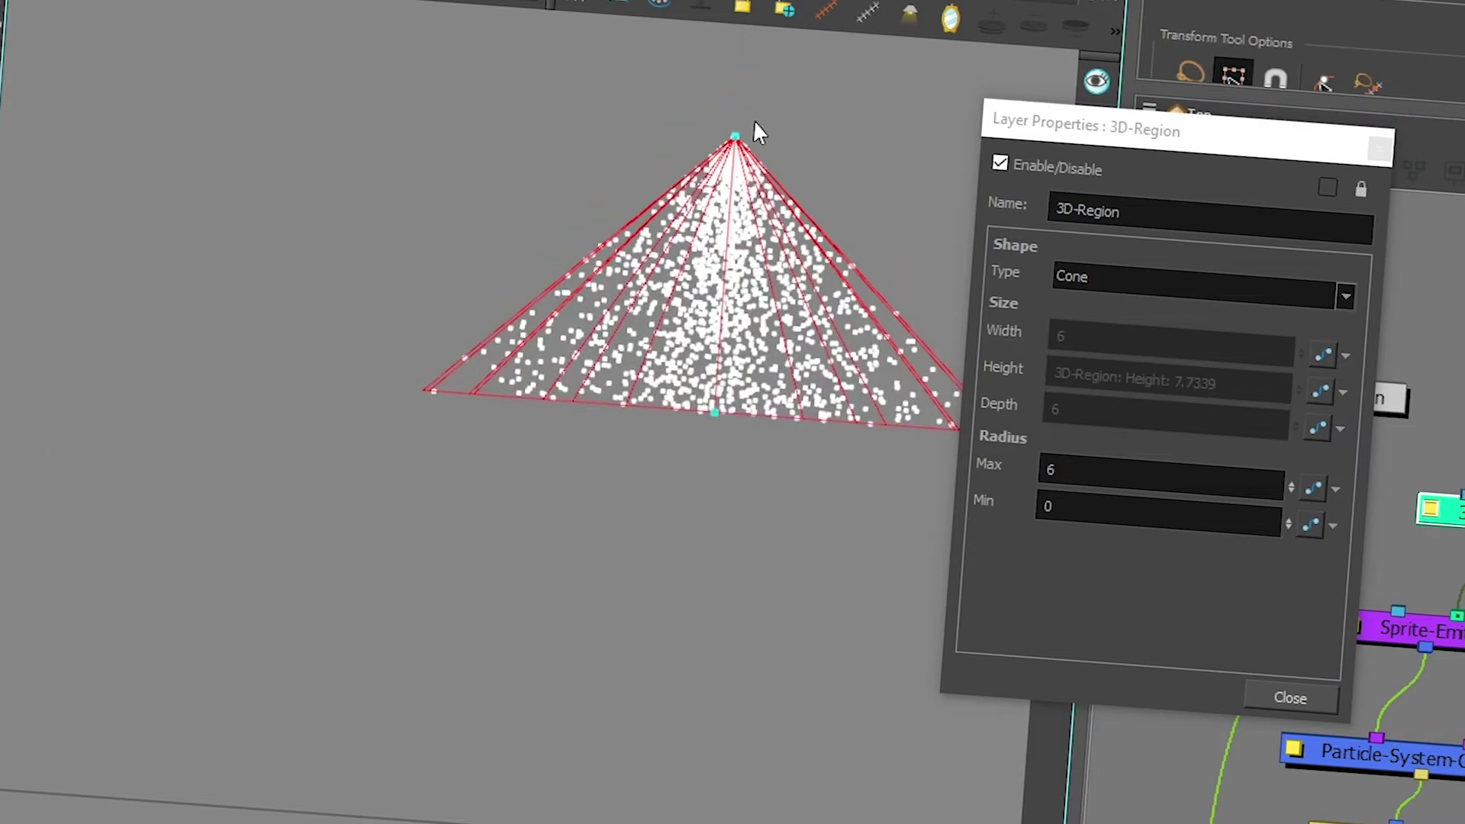
click(1290, 697)
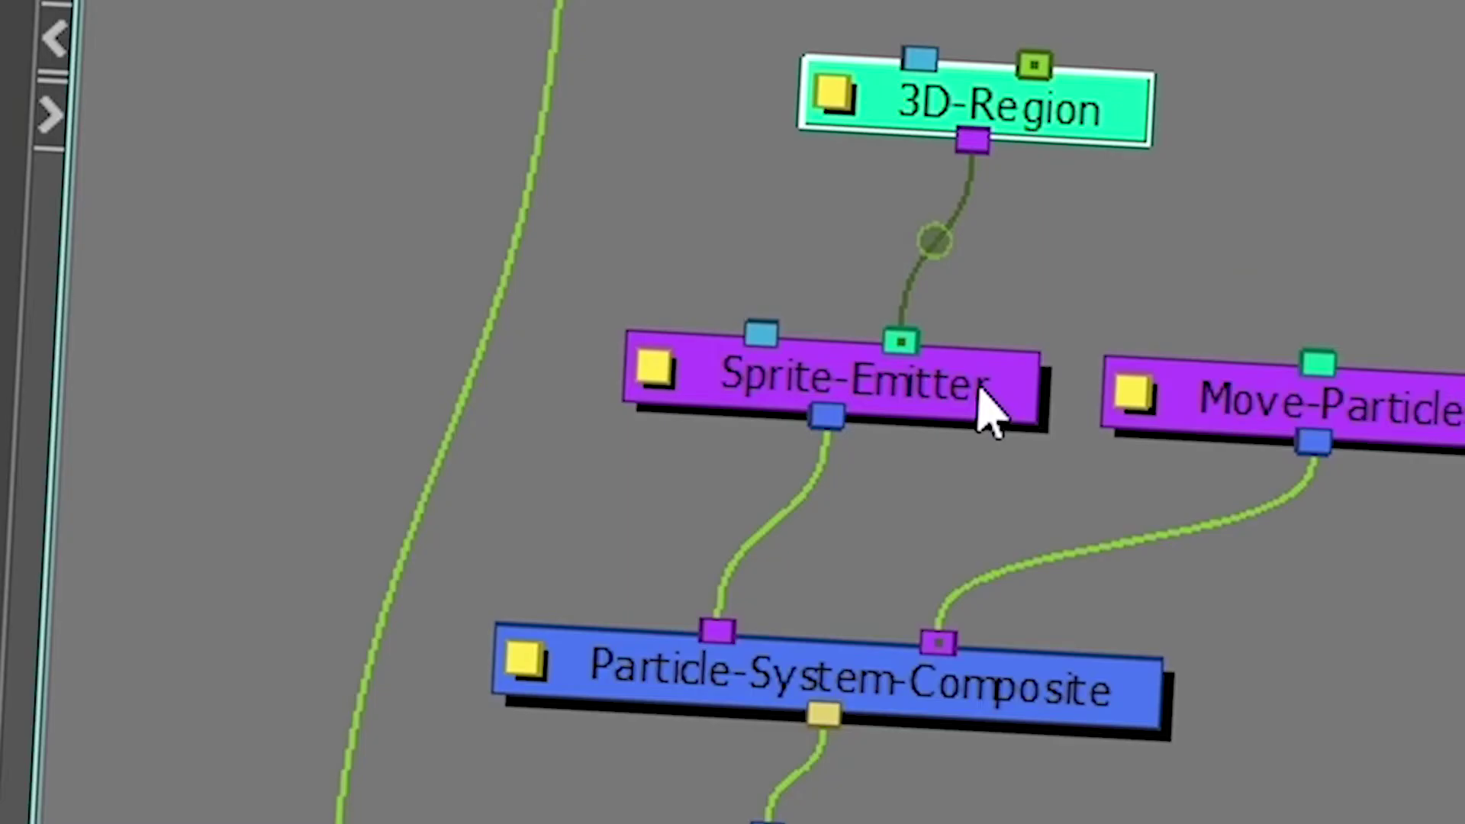
Step: Open the Sprite-Emitter node's properties and try a Trigger value of 0
double_click(984, 398)
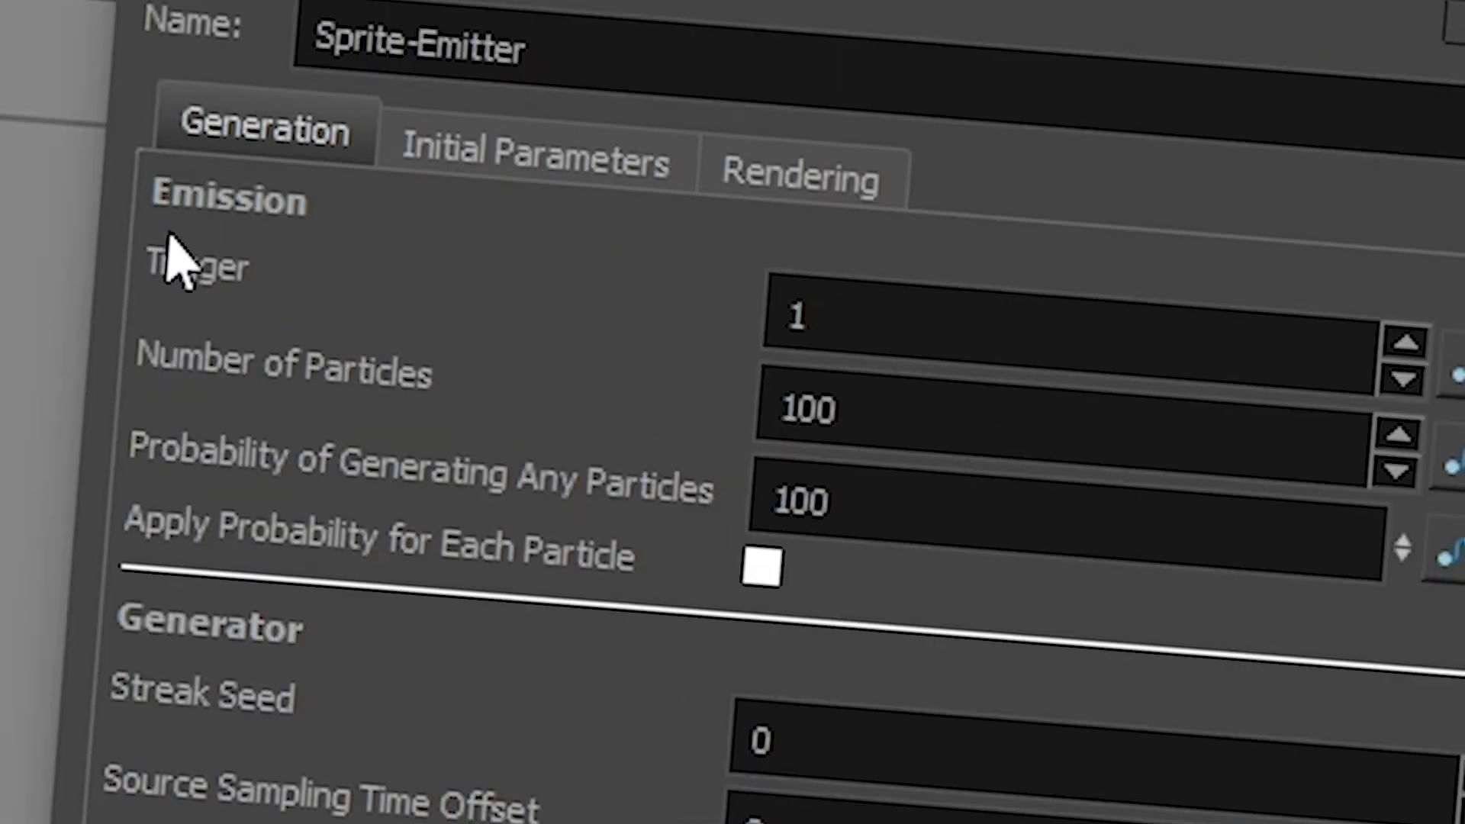
click(815, 330)
click(828, 379)
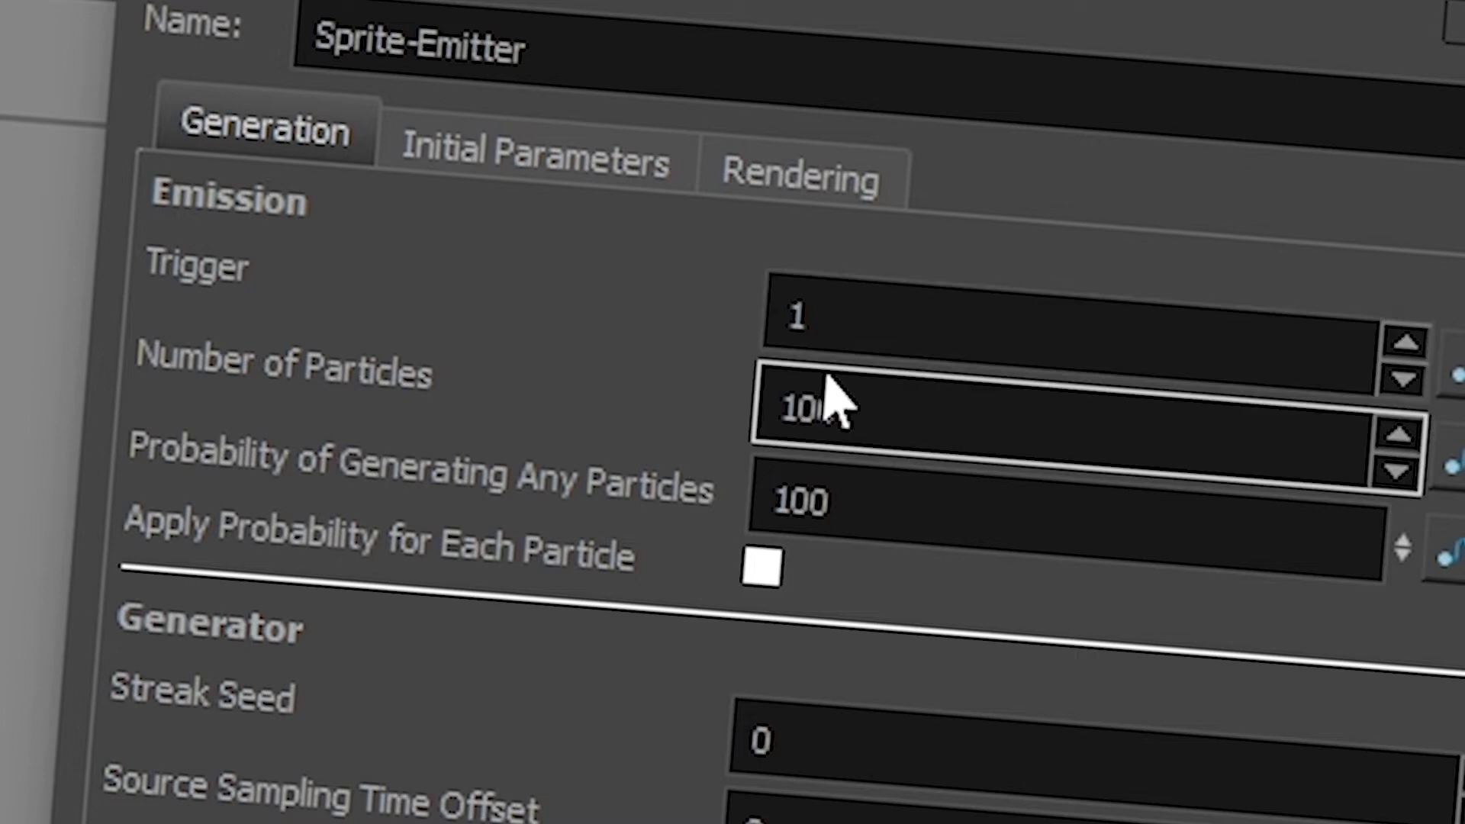
drag(857, 321, 779, 288)
text(0)
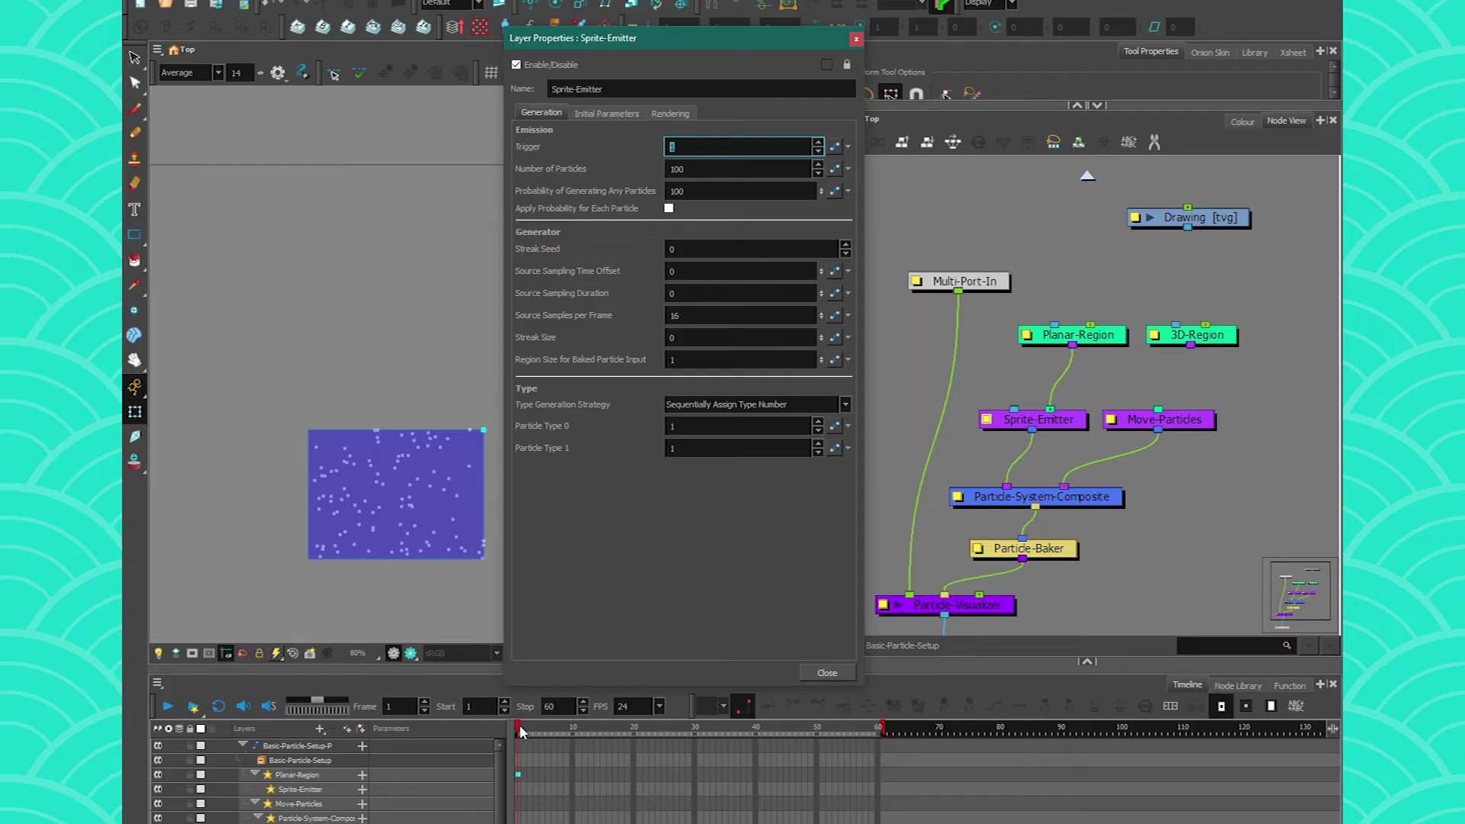
Step: Expand the Sprite-Emitter's parameters in the timeline and add a Trigger keyframe at frame 10
drag(521, 731, 574, 734)
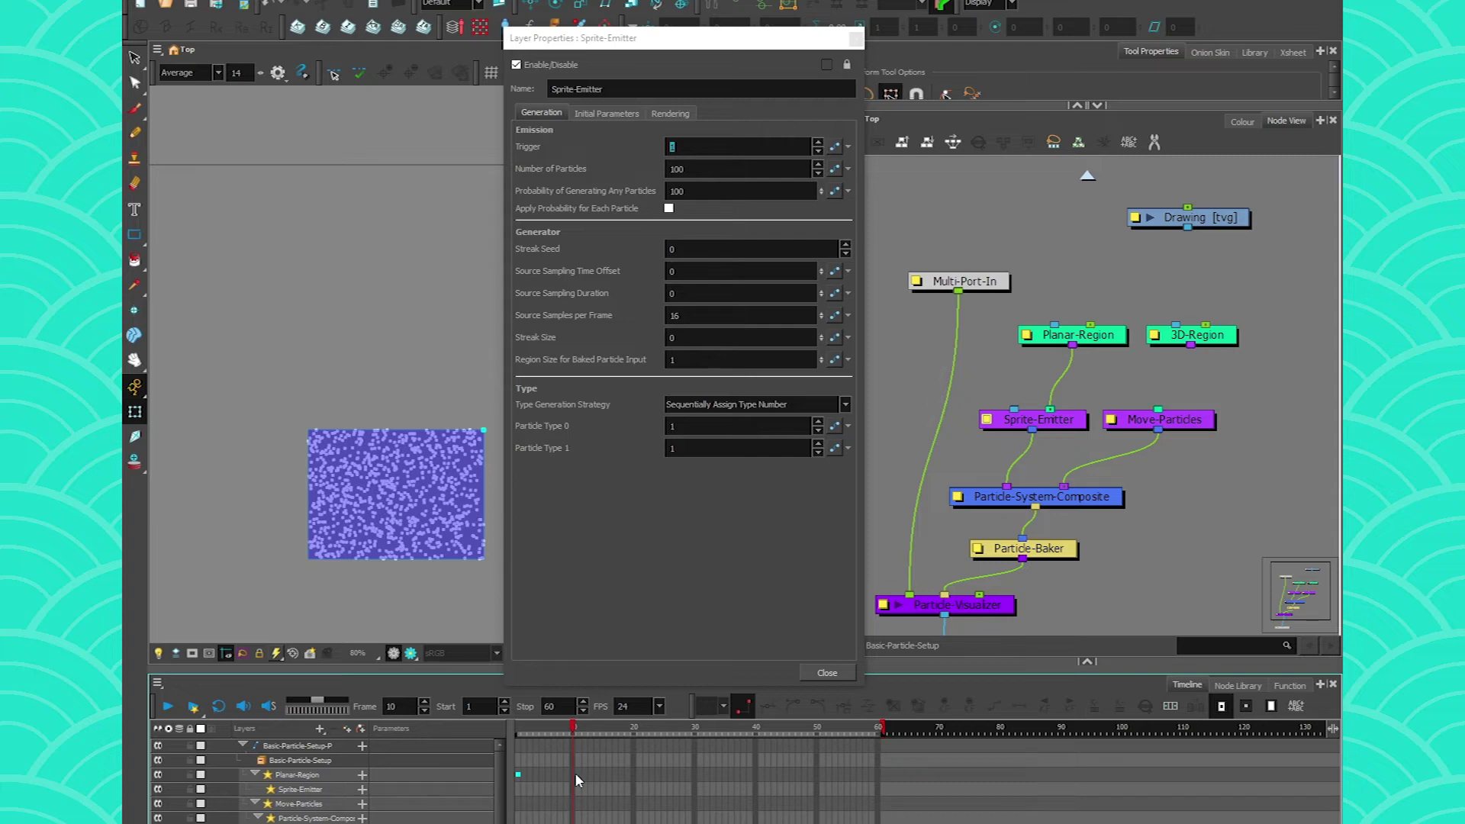
click(1075, 425)
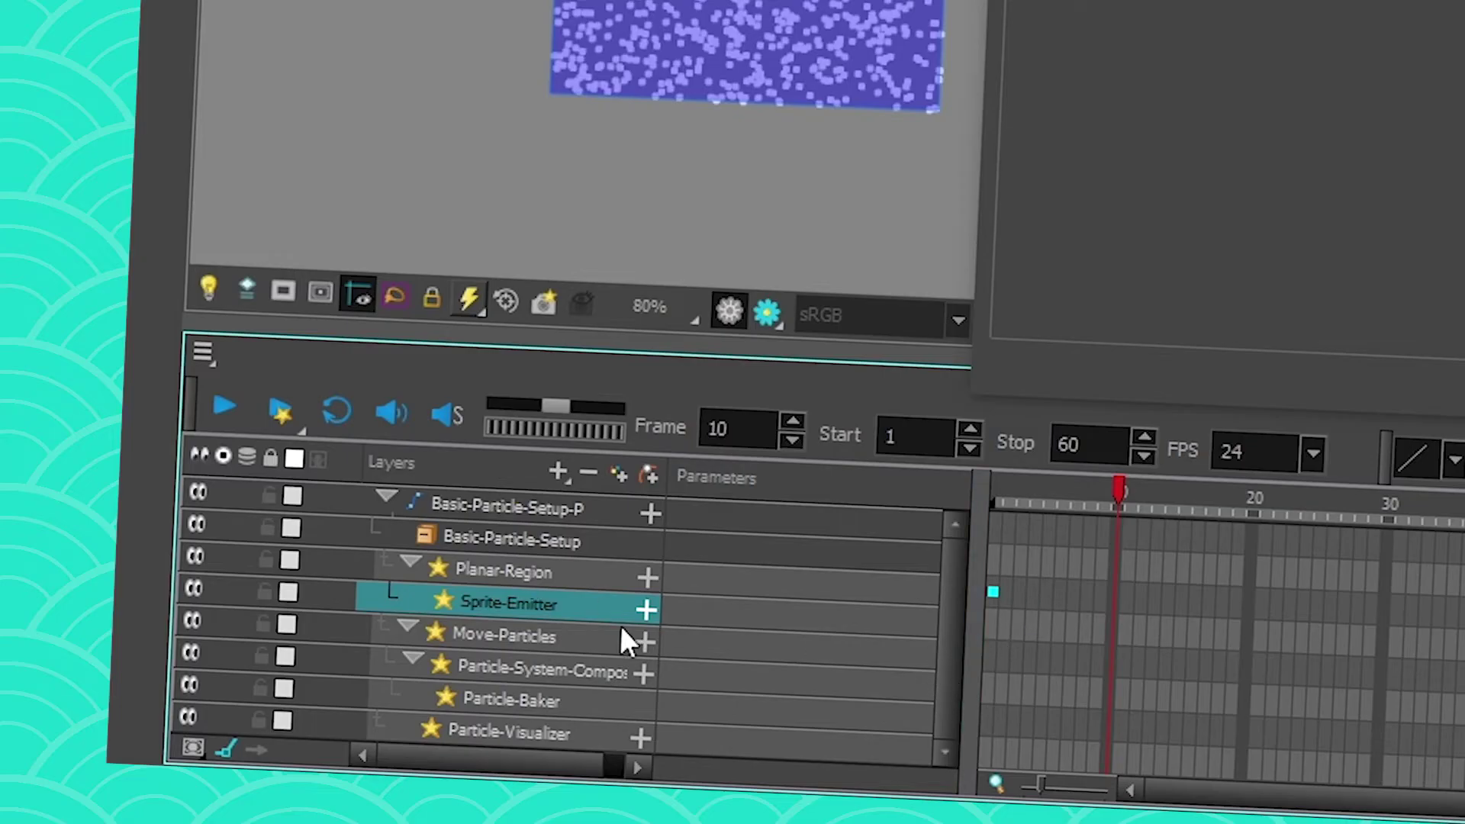
click(645, 610)
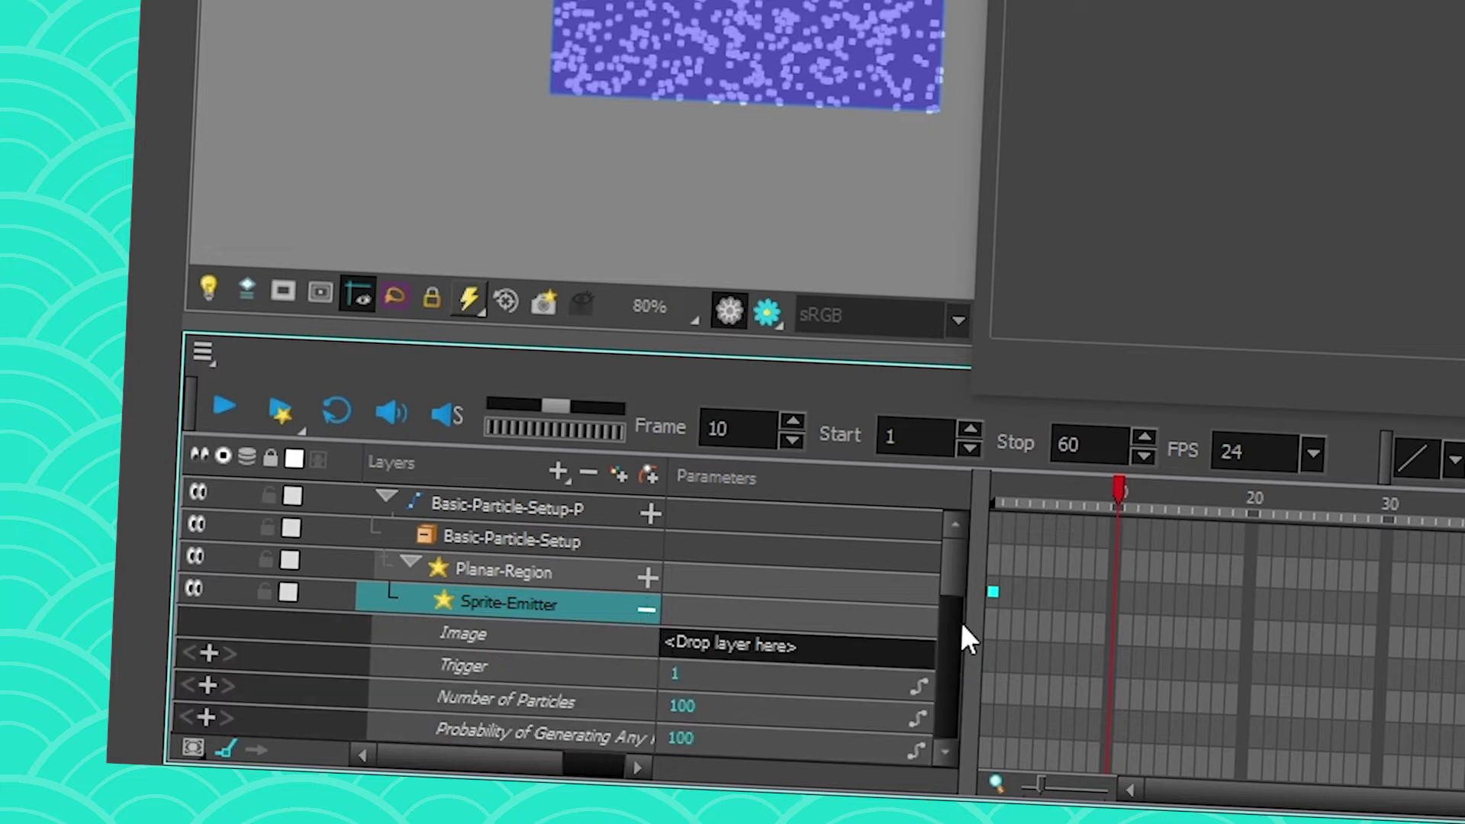
mouse_move(952, 586)
mouse_down()
mouse_move(951, 669)
mouse_move(945, 605)
mouse_up()
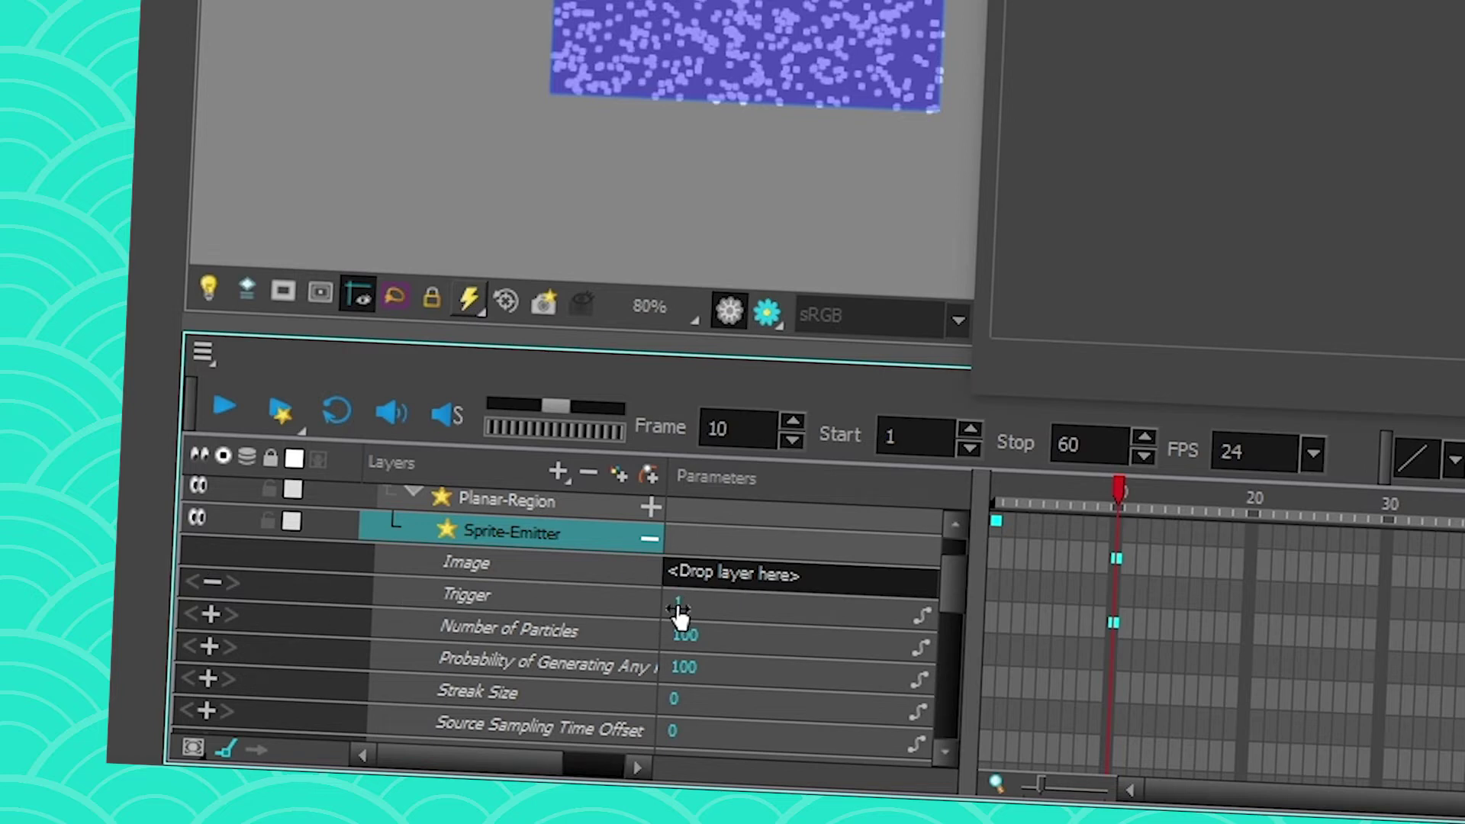
Step: Add a Trigger keyframe at frame 1 and set the Trigger to 0 at frame 10
drag(1106, 506, 941, 561)
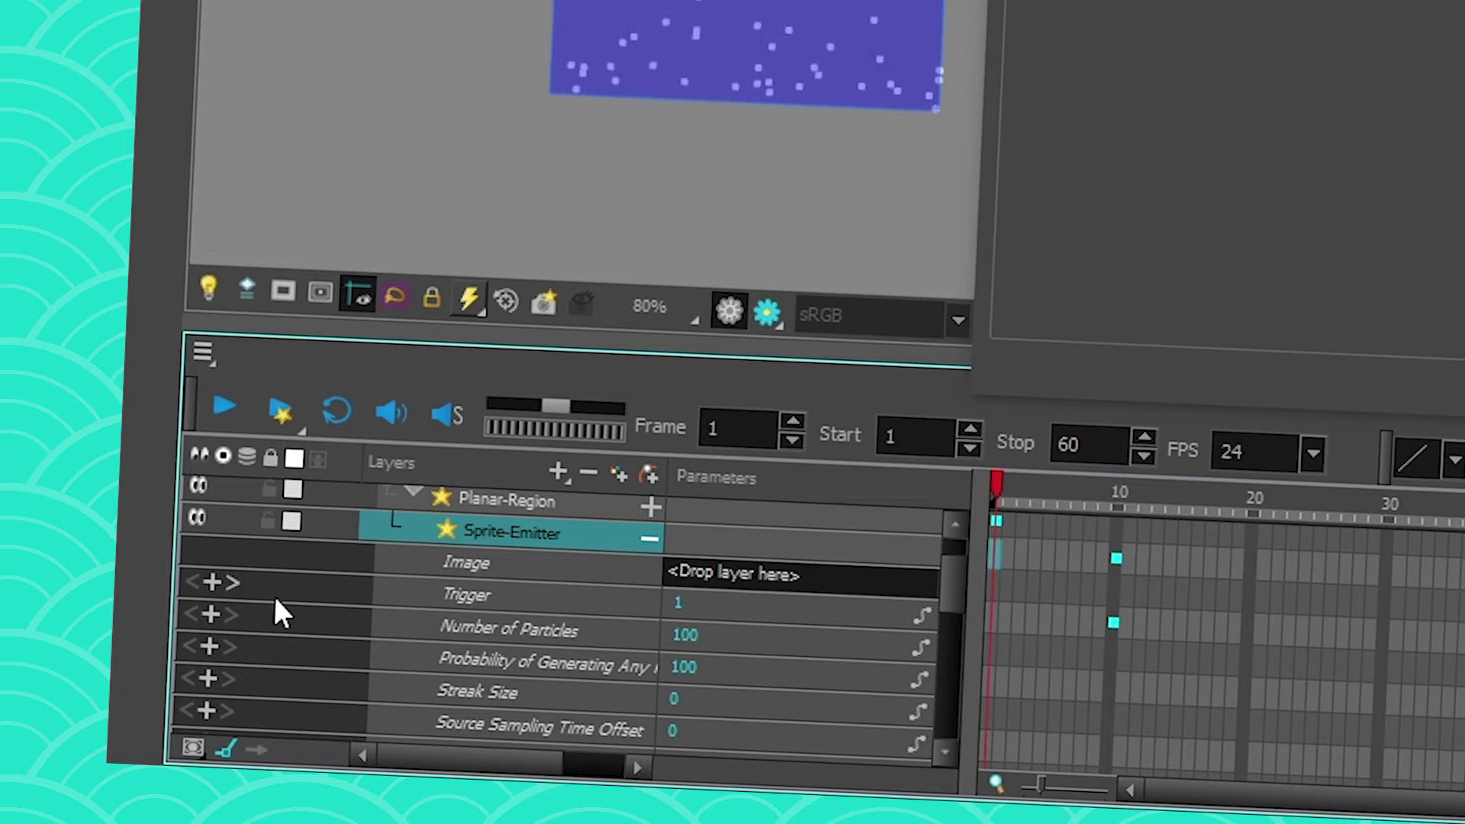
click(212, 583)
click(1119, 510)
triple_click(676, 603)
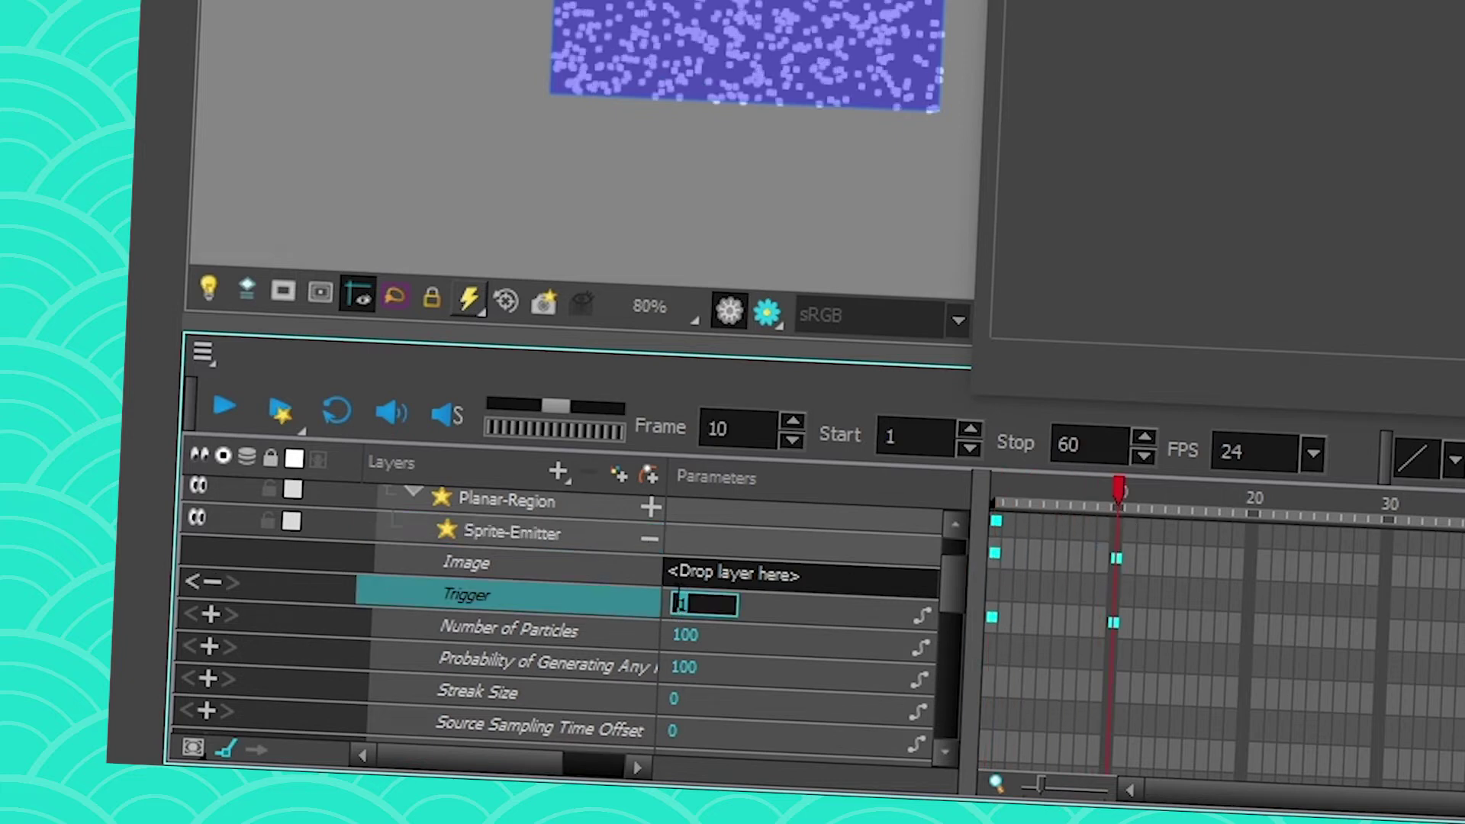
text(0)
key(Return)
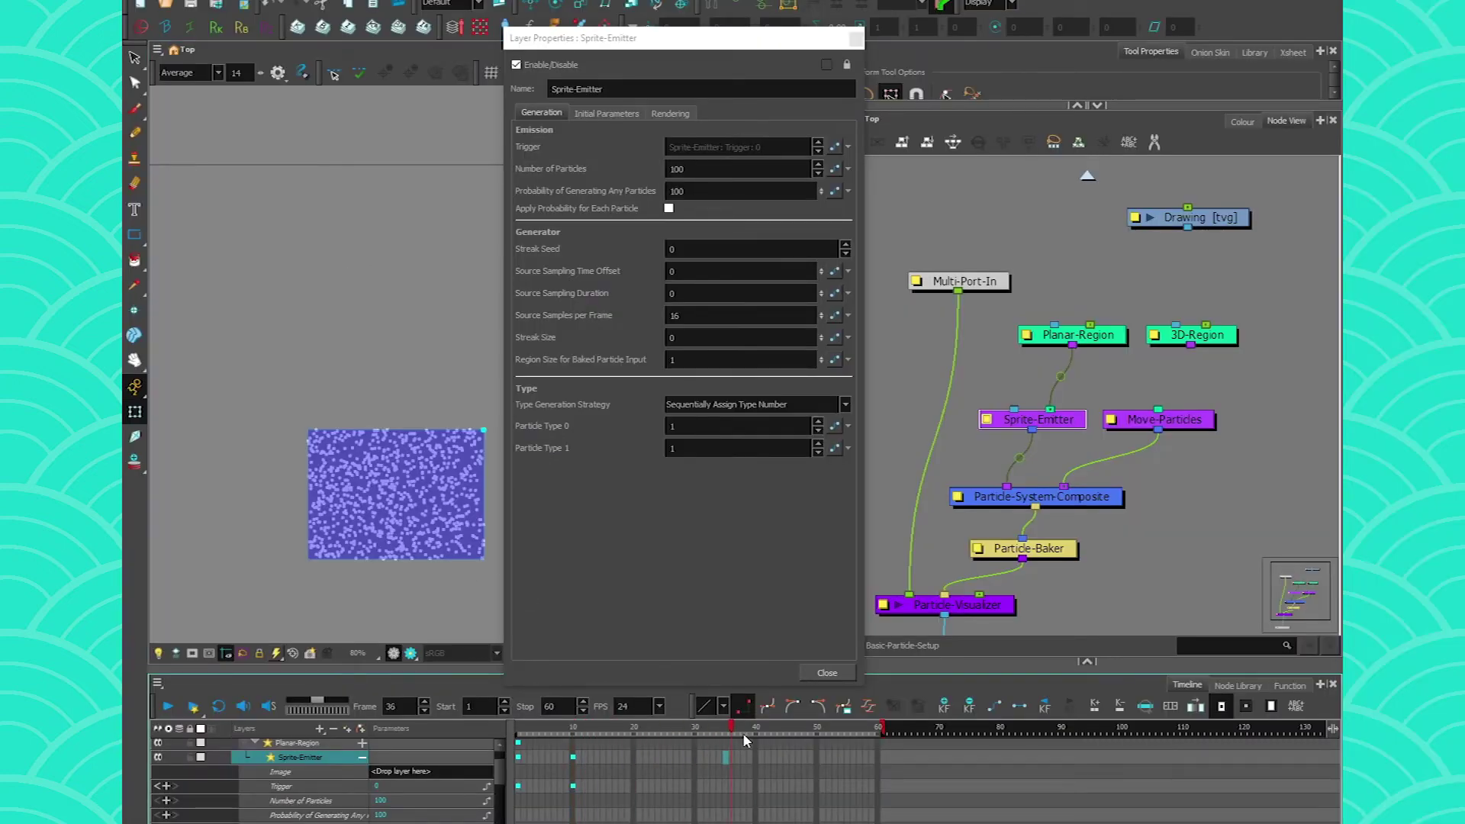
Step: Set the Sprite-Emitter's Trigger to 1 at frame 22 and scrub through the timeline to check the emission
click(646, 786)
click(376, 786)
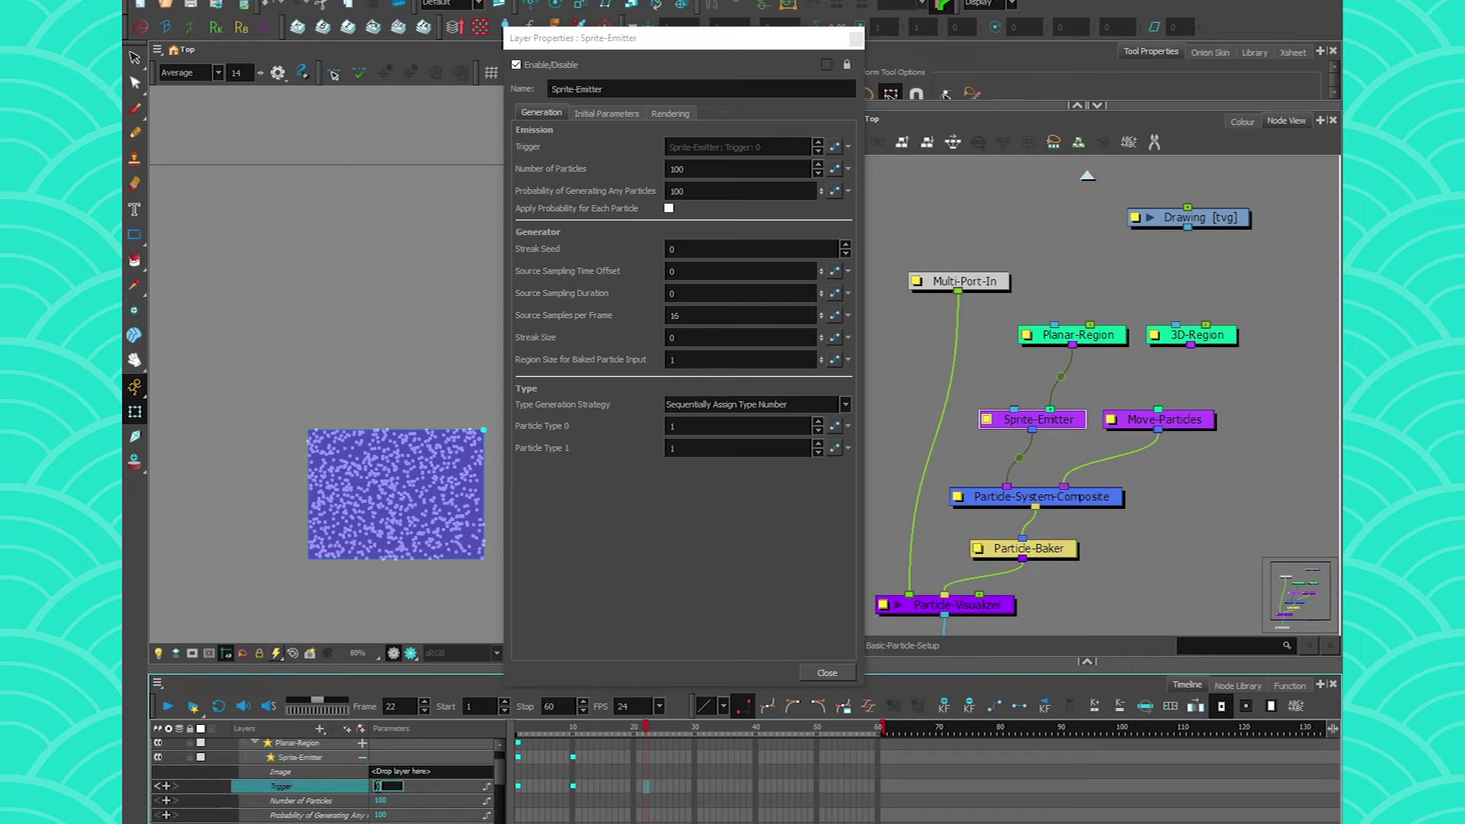
drag(649, 730, 856, 746)
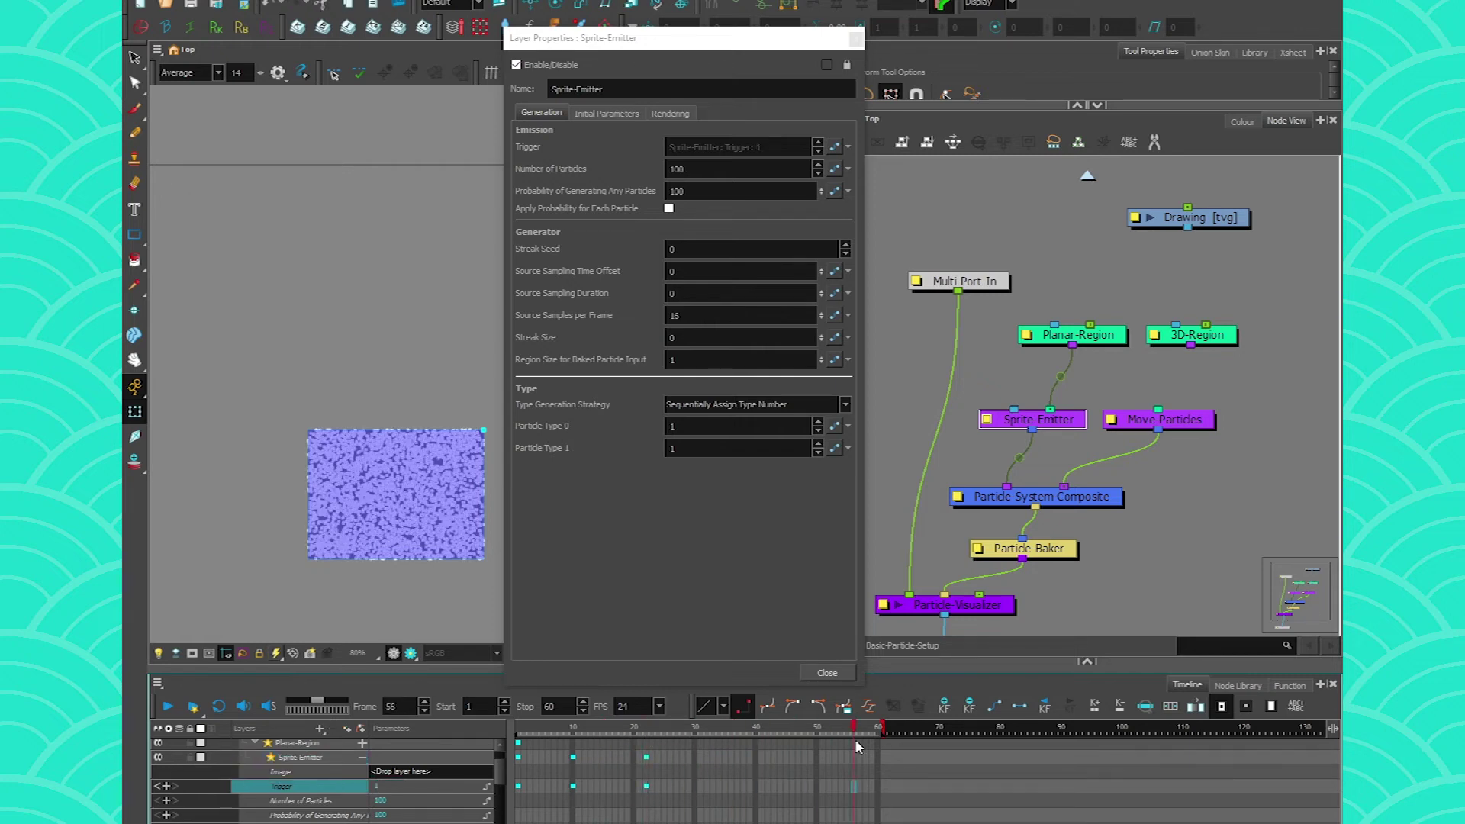
drag(694, 747, 580, 755)
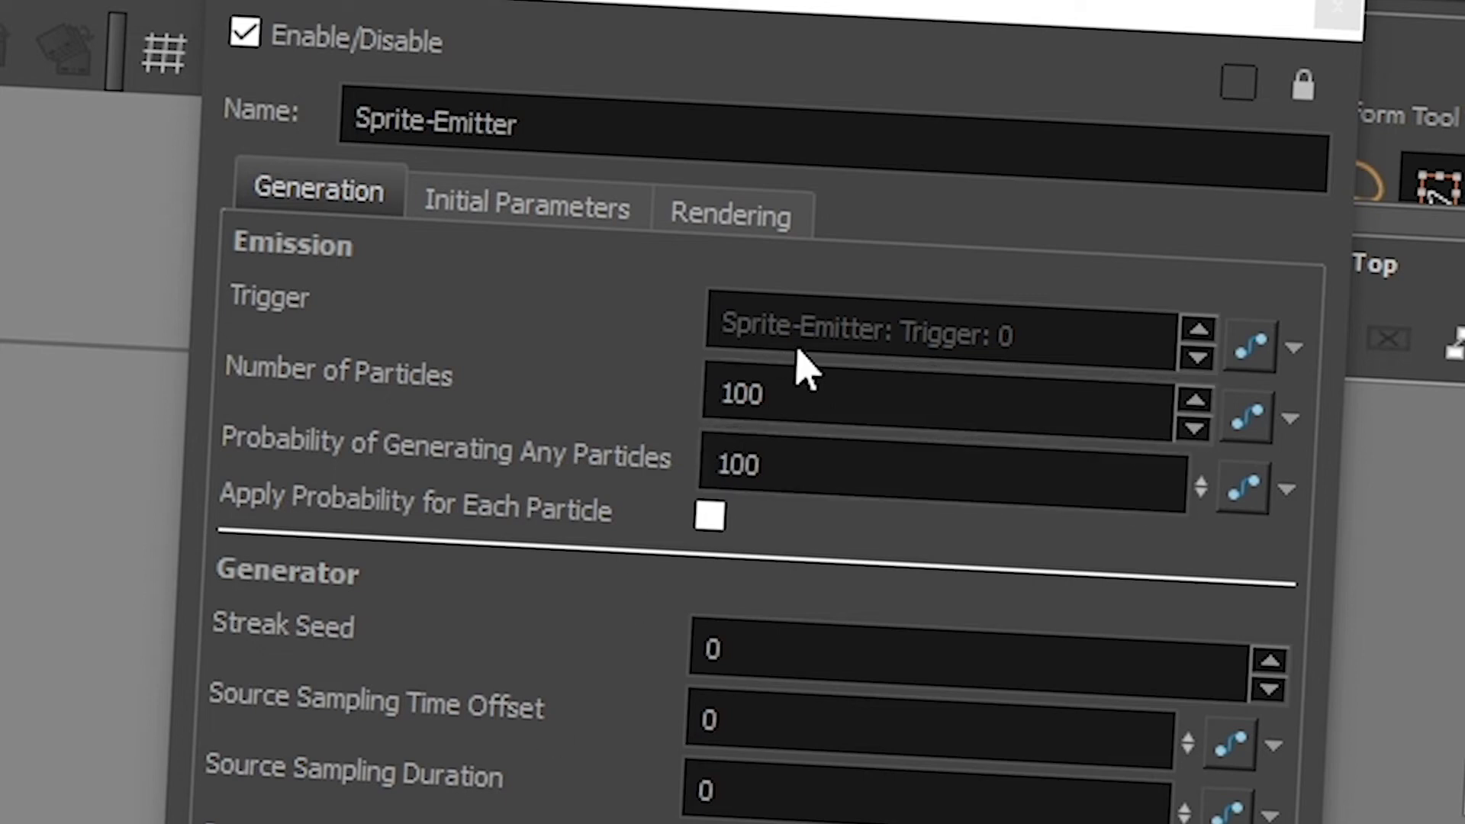
Step: Set the Sprite-Emitter's Probability of Generating Any Particles to 50 and preview the emission
double_click(733, 393)
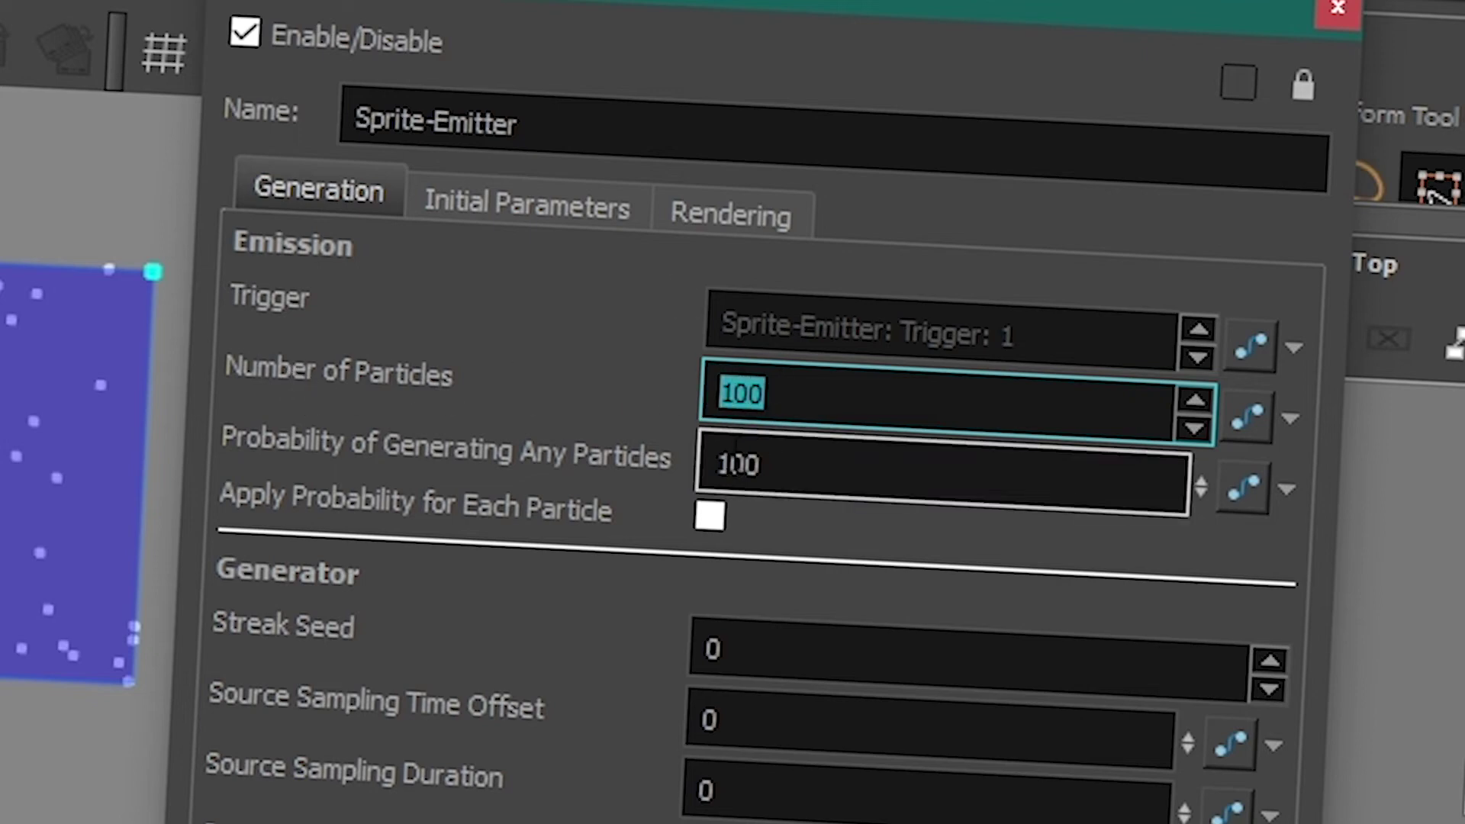
drag(763, 464, 735, 464)
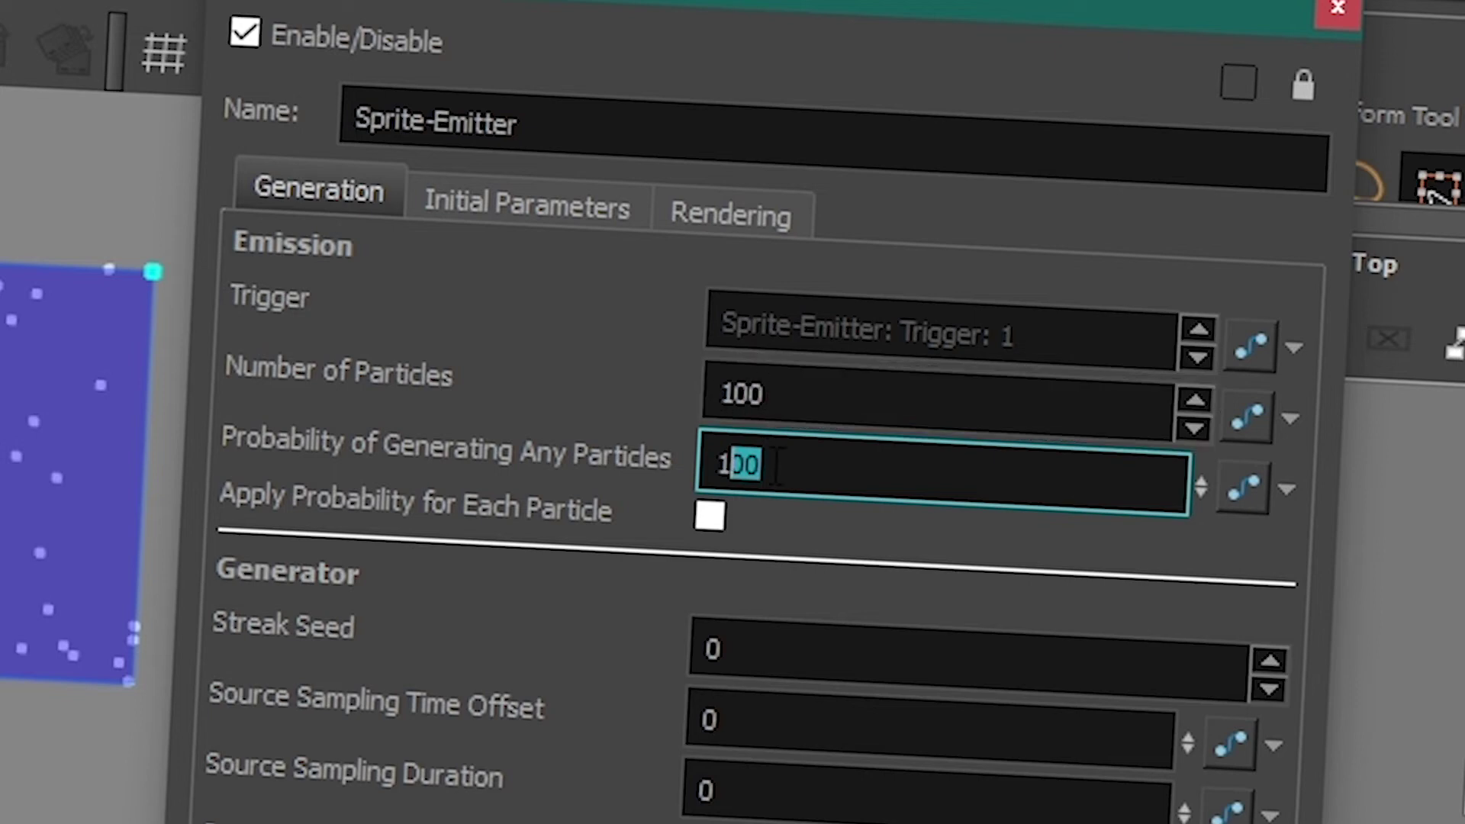
drag(734, 464, 698, 481)
text(50)
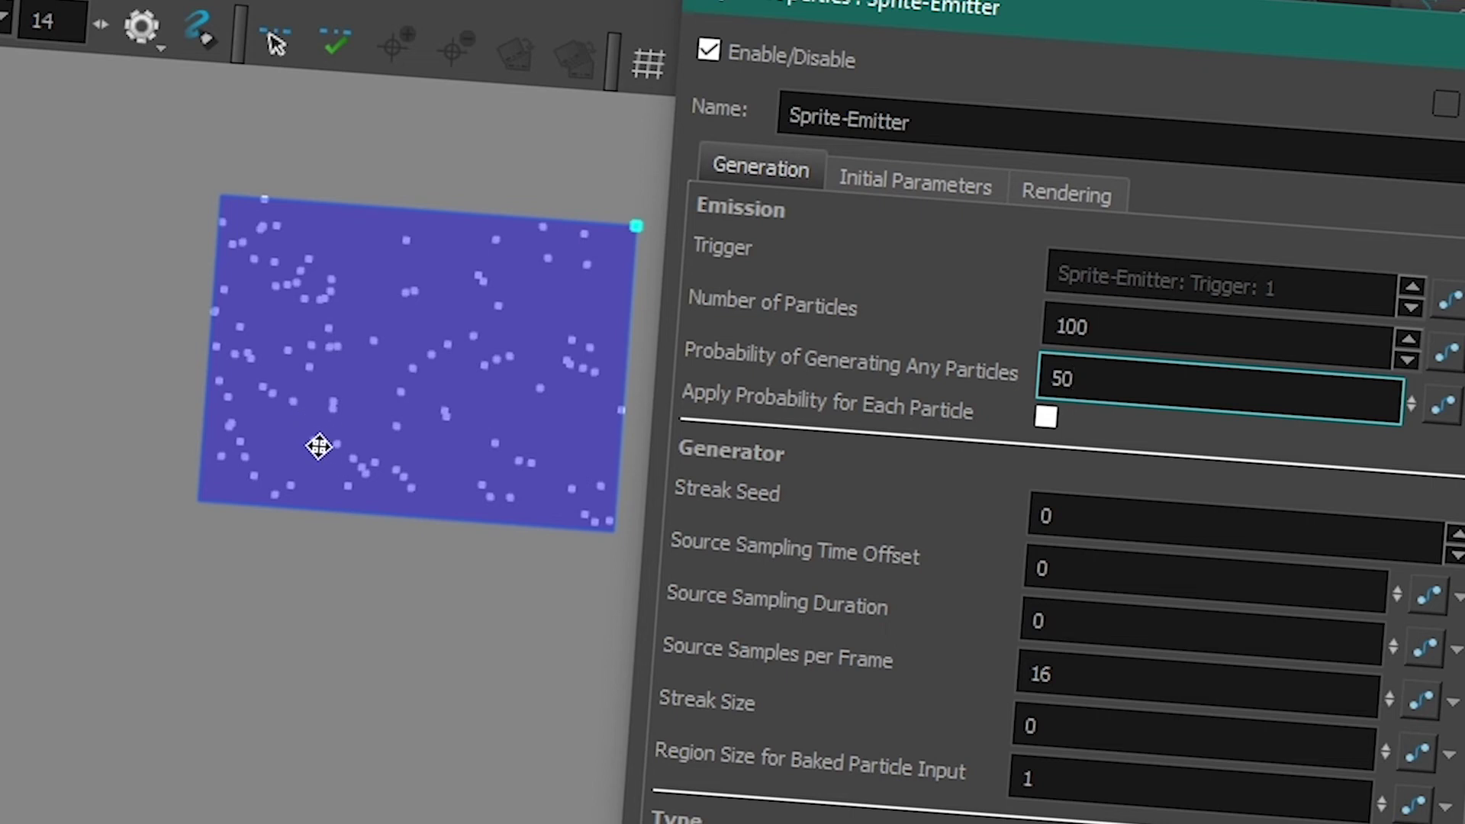
click(429, 704)
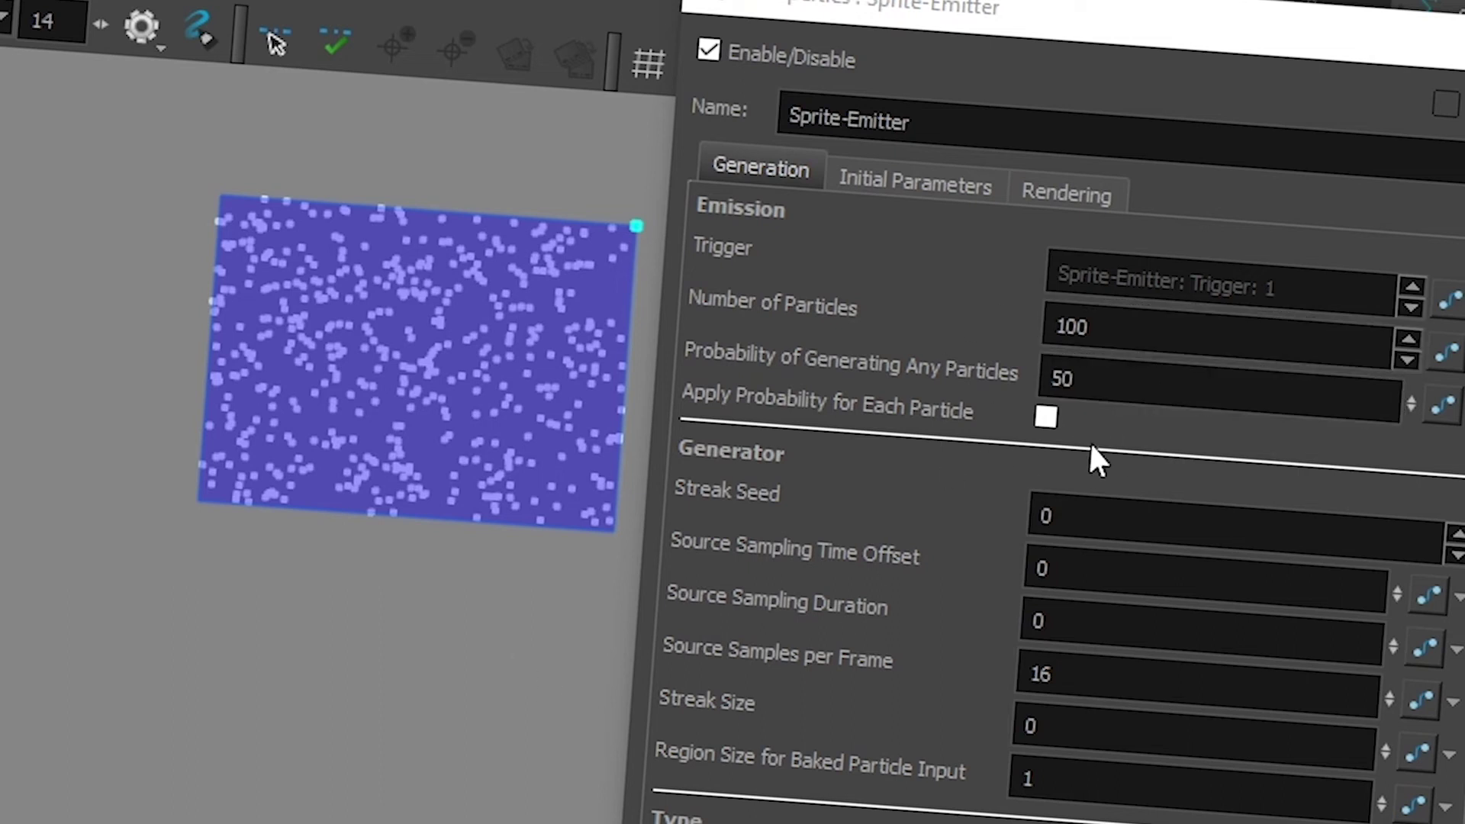
Step: Set the Probability of Generating Any Particles to 20 and turn on Apply Probability for Each Particle
click(1064, 379)
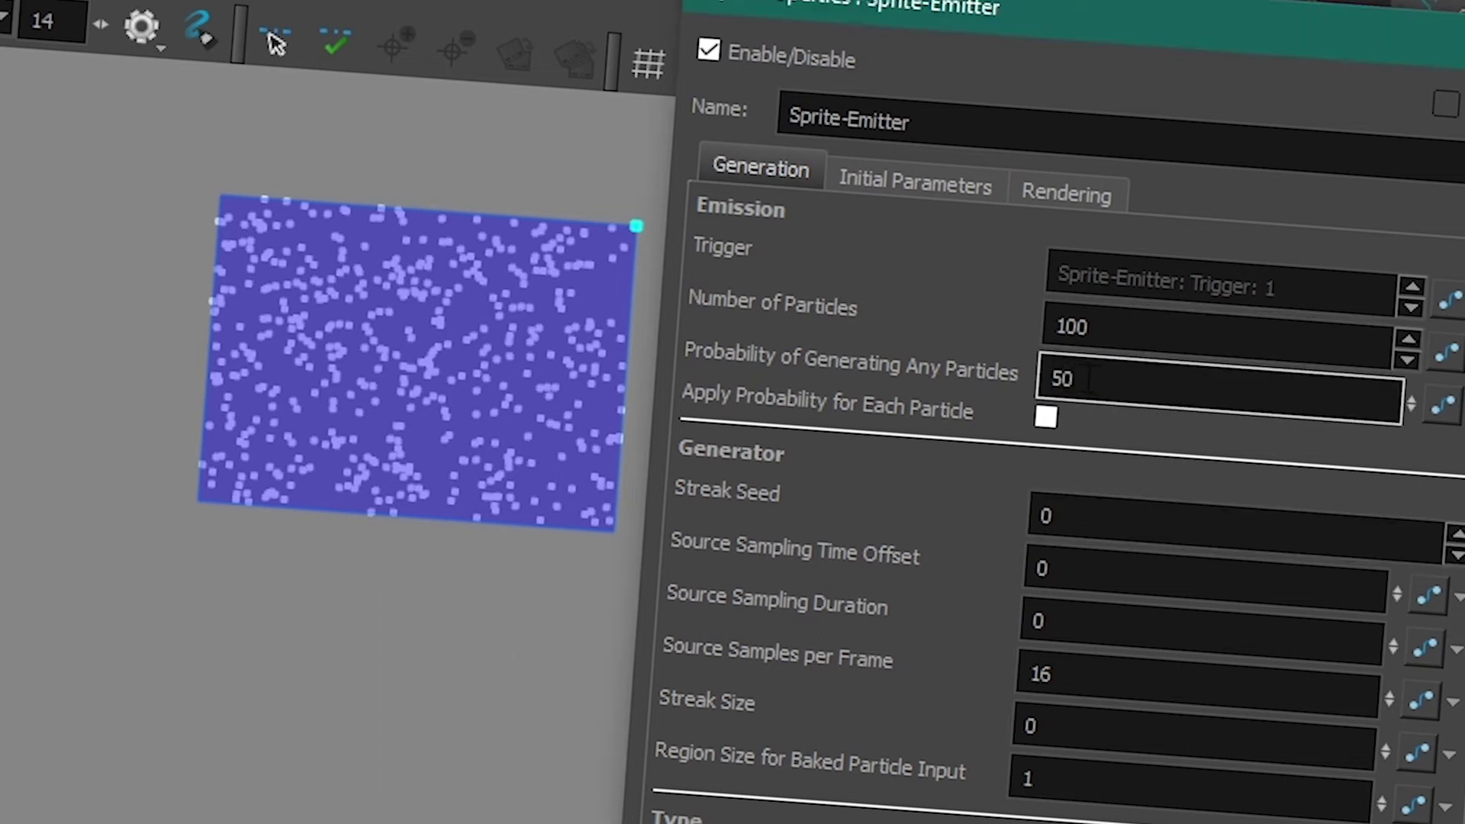
double_click(1064, 380)
text(20)
key(Return)
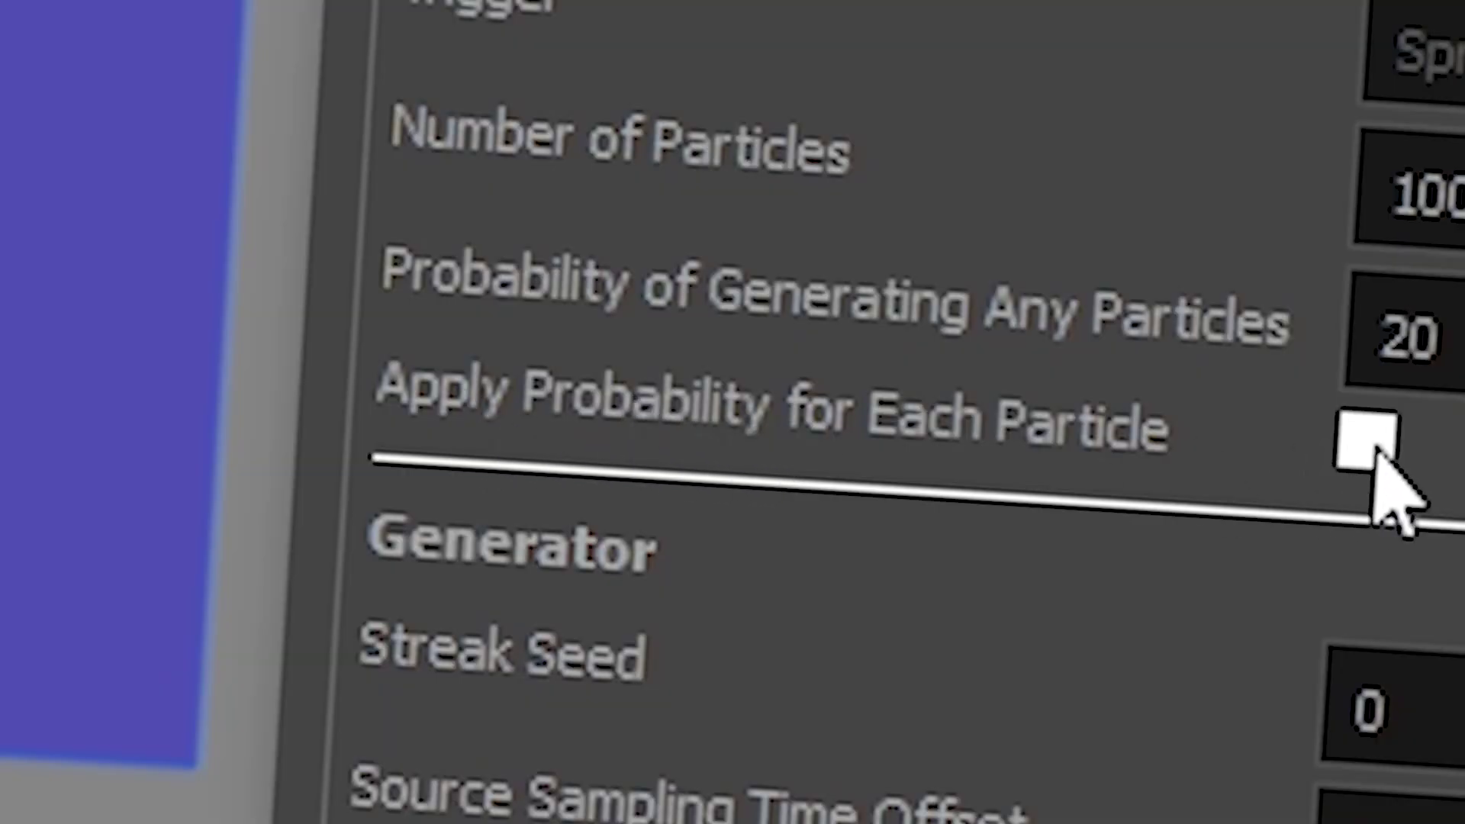
click(1046, 417)
Step: Set the Number of Particles to 10 and the generation probability to 100, and toggle Apply Probability for Each Particle on and off
double_click(1420, 191)
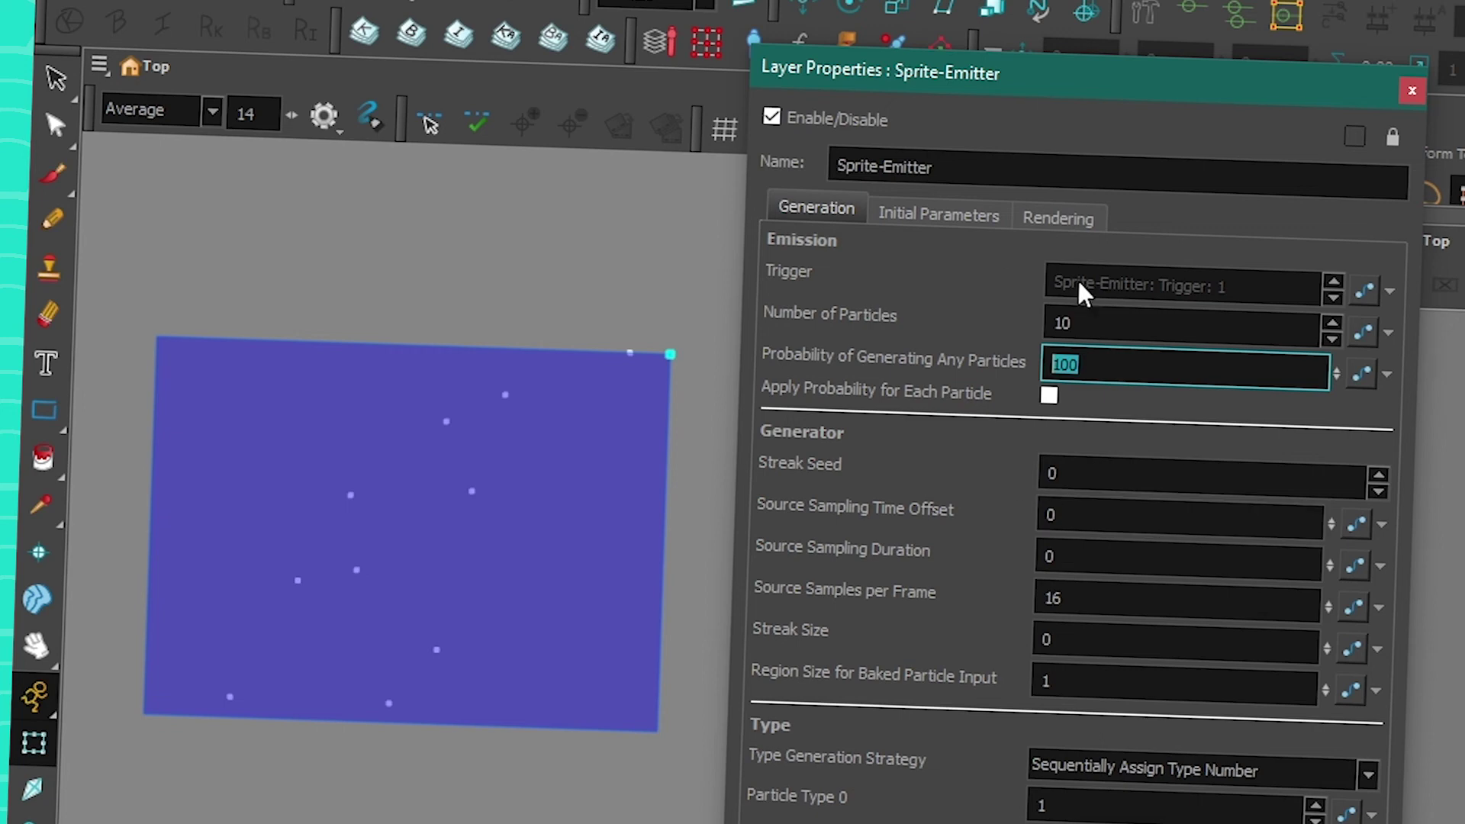
key(shift+Tab)
key(Tab)
click(1048, 395)
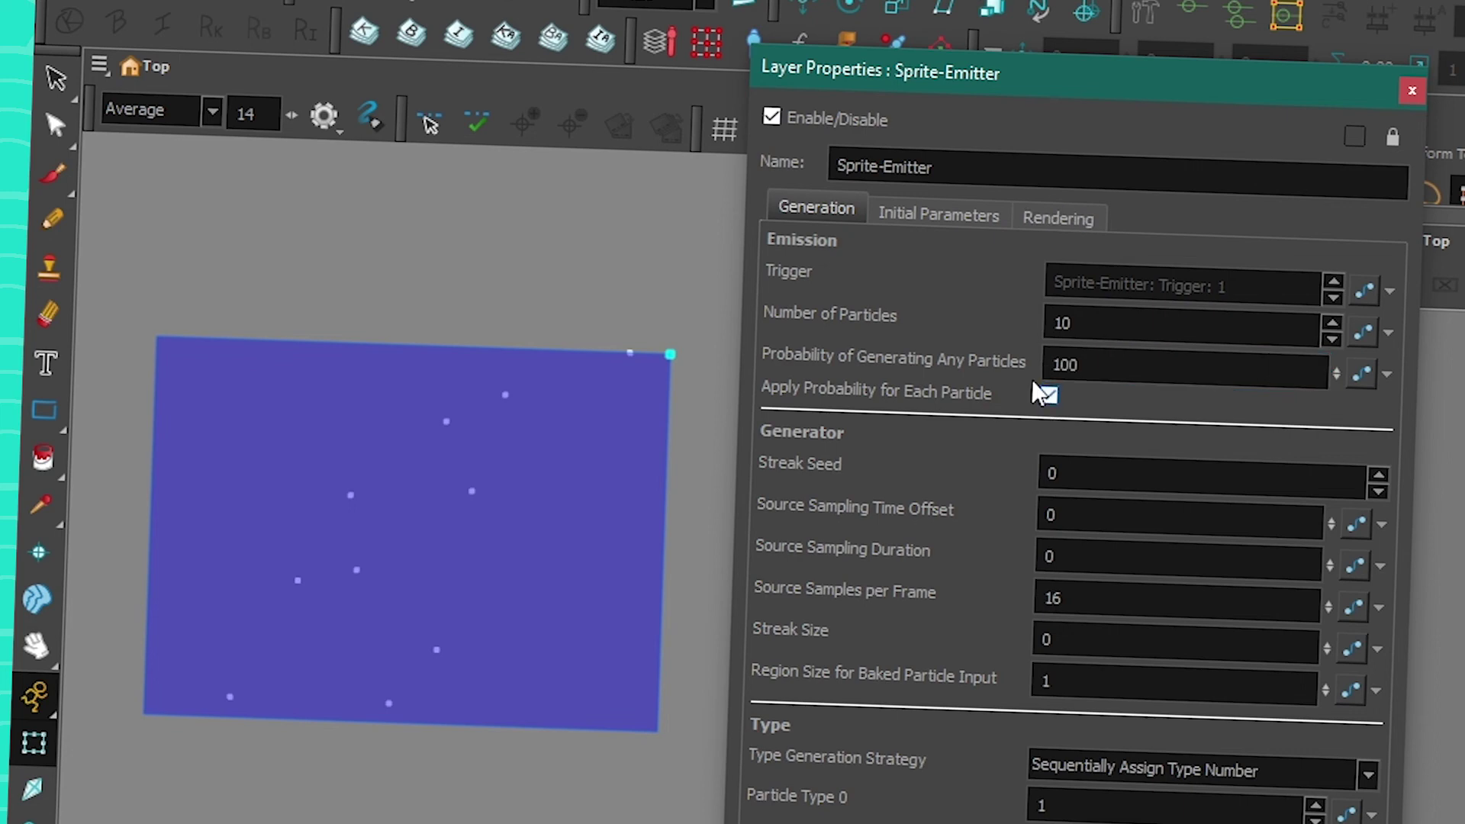
click(1050, 396)
click(1046, 324)
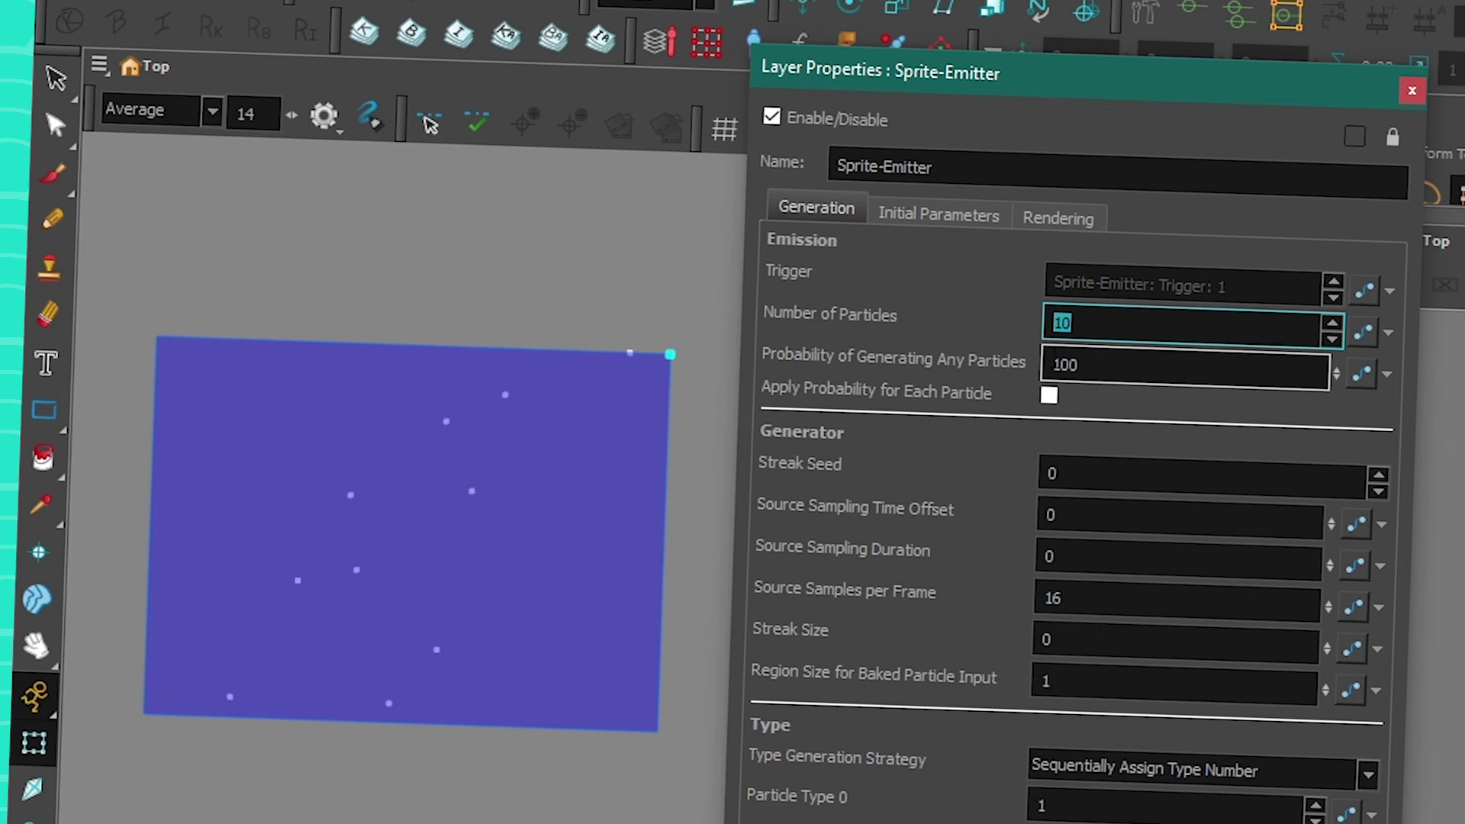